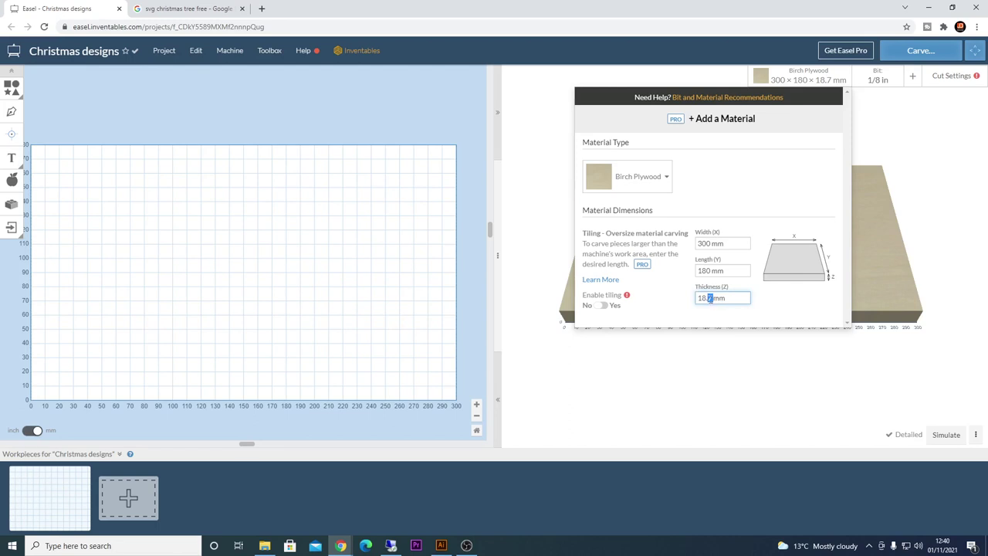
- Close the material settings and view the web image results for free Christmas tree SVG files
click(541, 222)
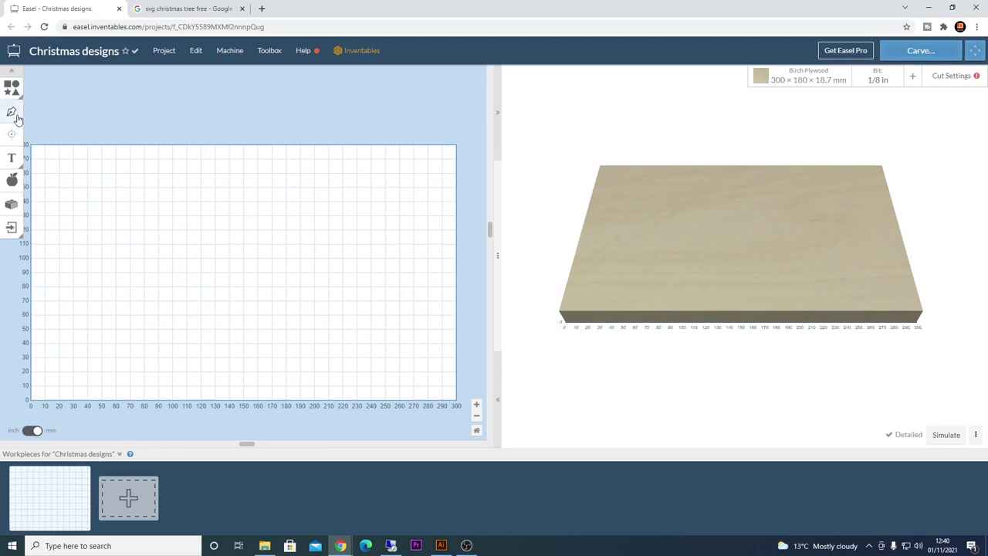
click(164, 10)
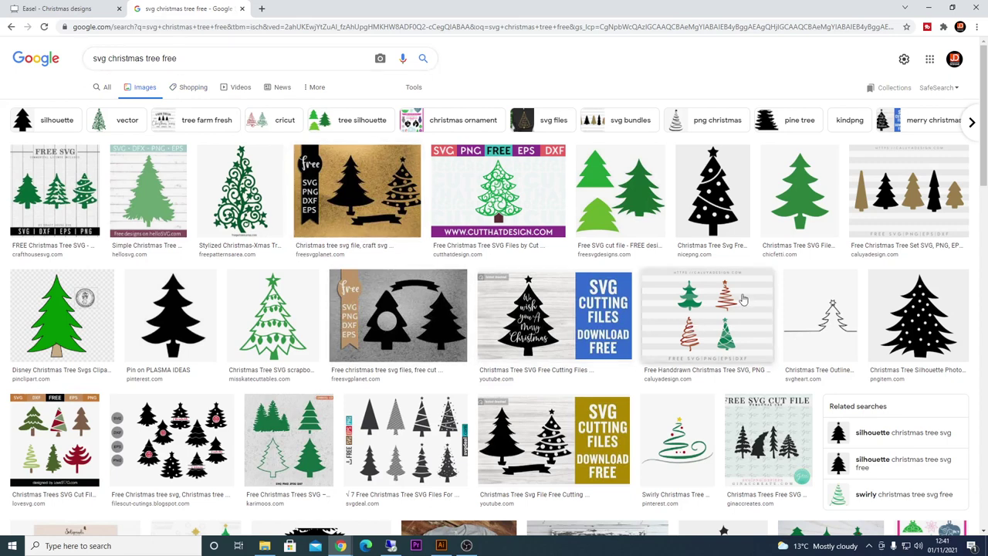
click(43, 11)
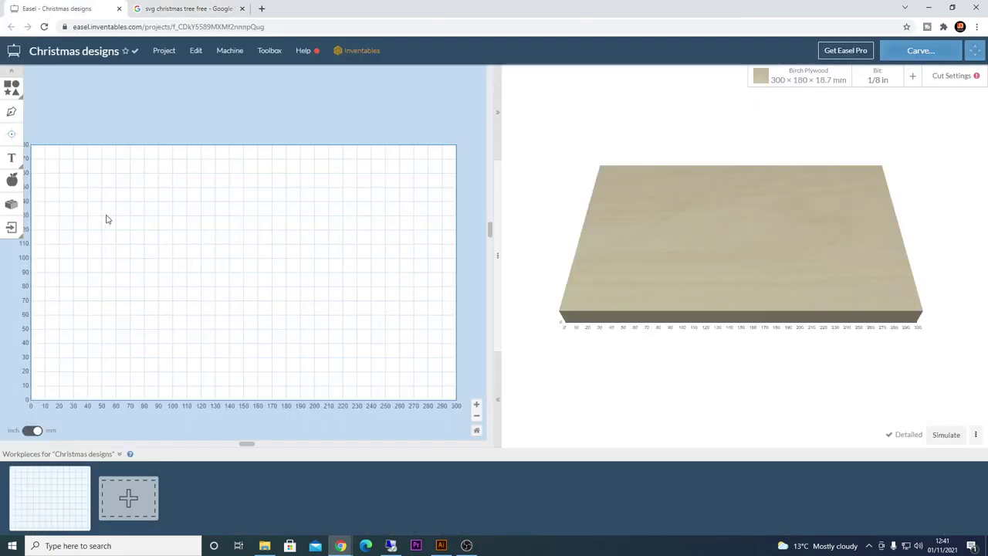
- Search the design library for "tree" and insert the outlined Christmas tree design with the Fill cut type
click(11, 179)
click(416, 84)
text(tree)
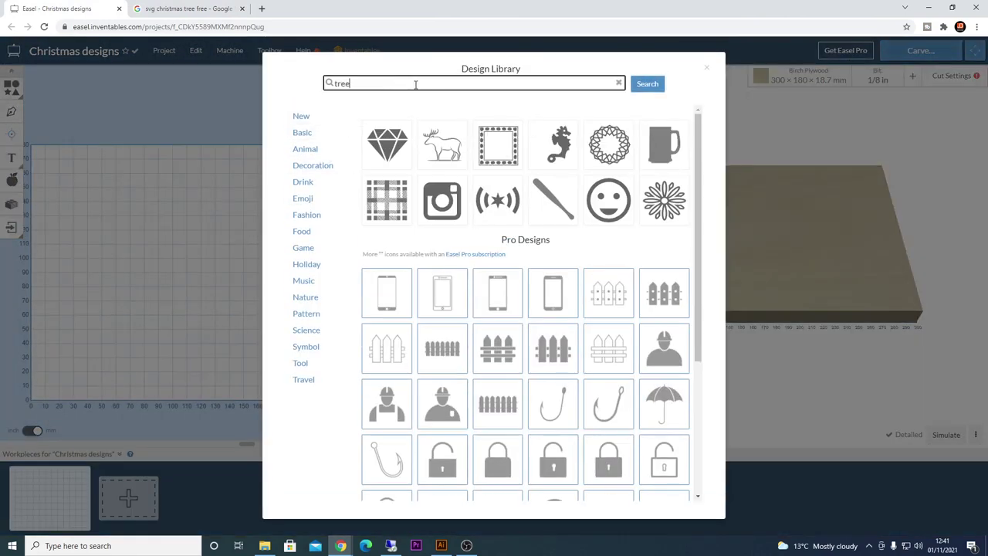
key(Return)
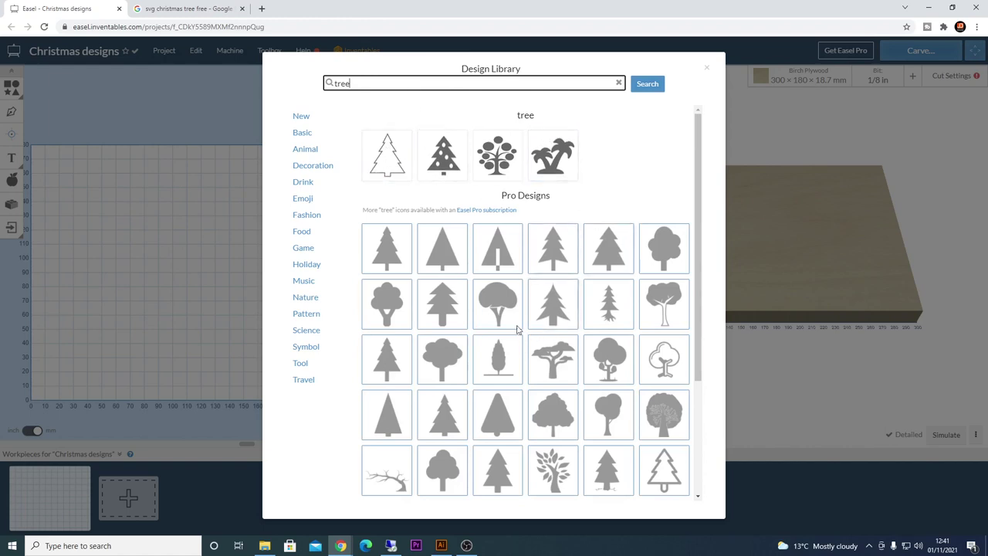
click(389, 163)
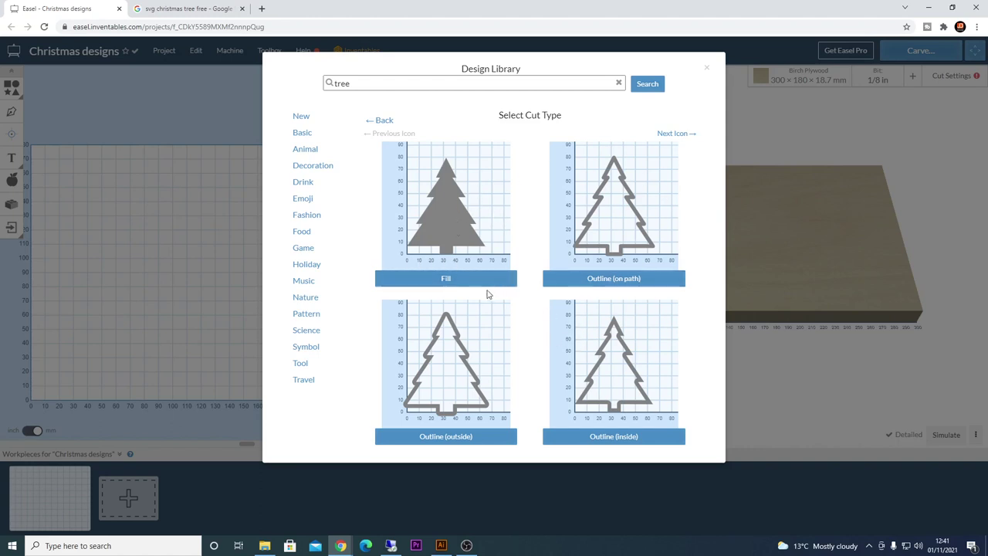
click(447, 279)
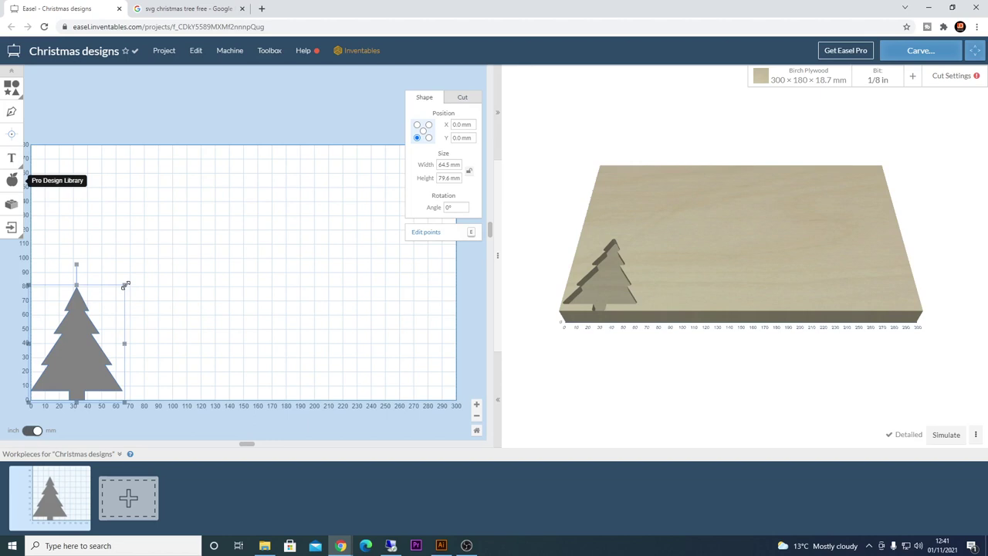
- Enlarge the tree to about 117.5 × 145 mm and place it at about X 19.2 mm, Y 5.1 mm
drag(126, 285, 234, 222)
drag(130, 309, 158, 302)
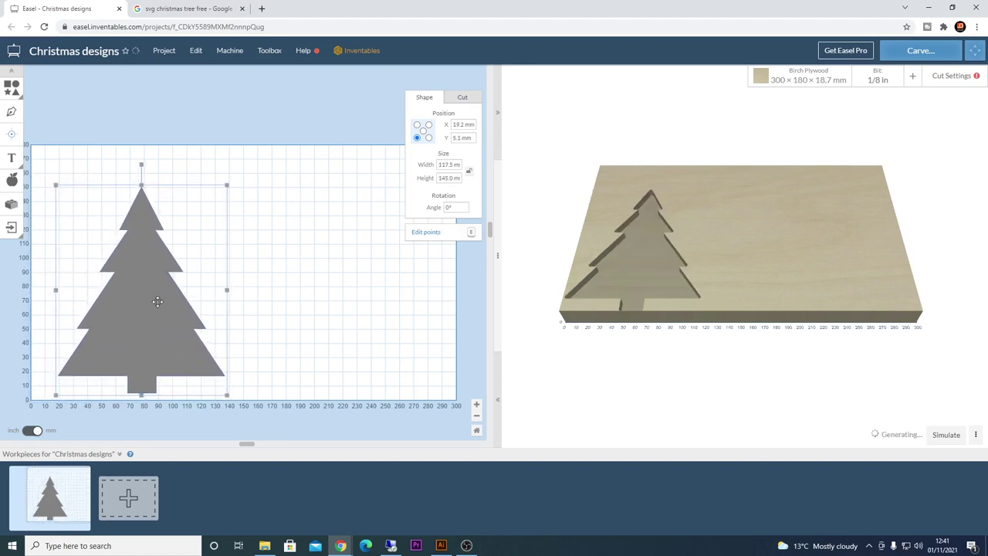
click(319, 333)
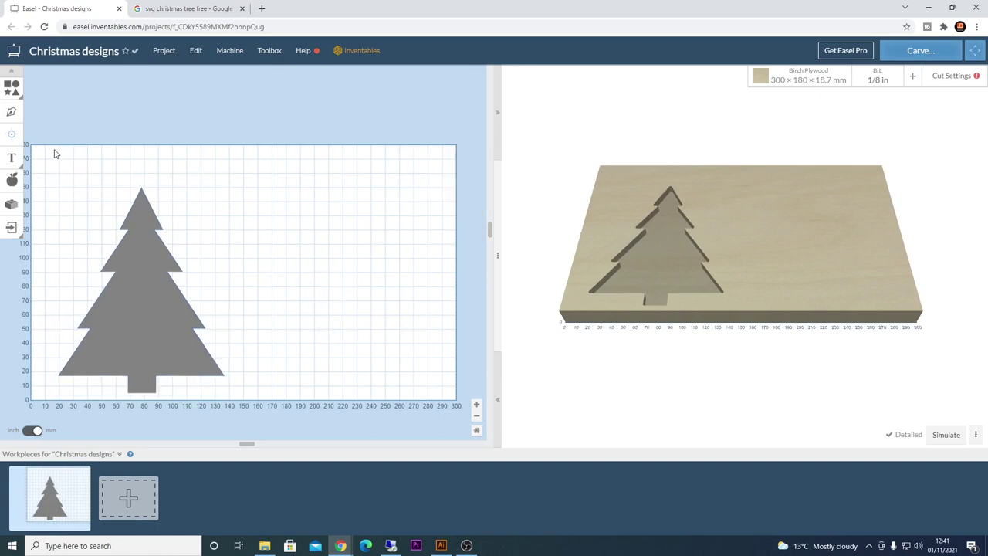
- Add a star about 39 mm wide and place it on the tree's tip at about X 58.8 mm, Y 136.8 mm
click(16, 93)
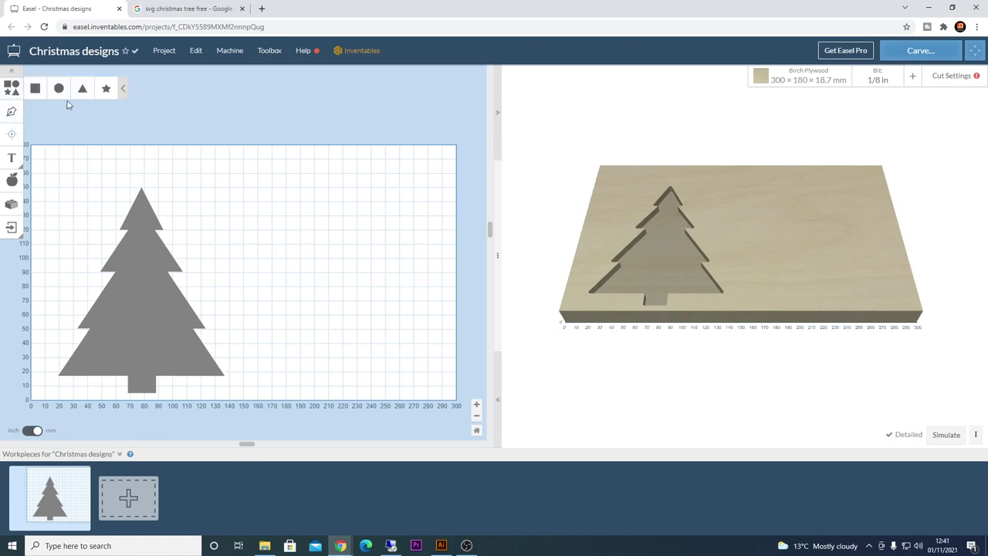
click(106, 89)
drag(112, 341, 149, 198)
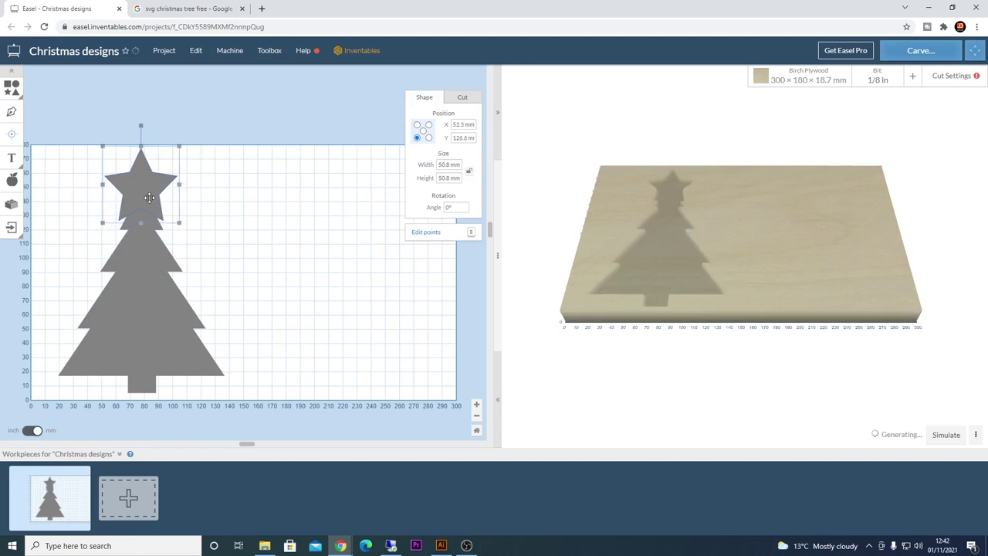
drag(176, 149, 158, 167)
mouse_move(135, 212)
mouse_down()
mouse_move(148, 179)
mouse_move(144, 196)
mouse_up()
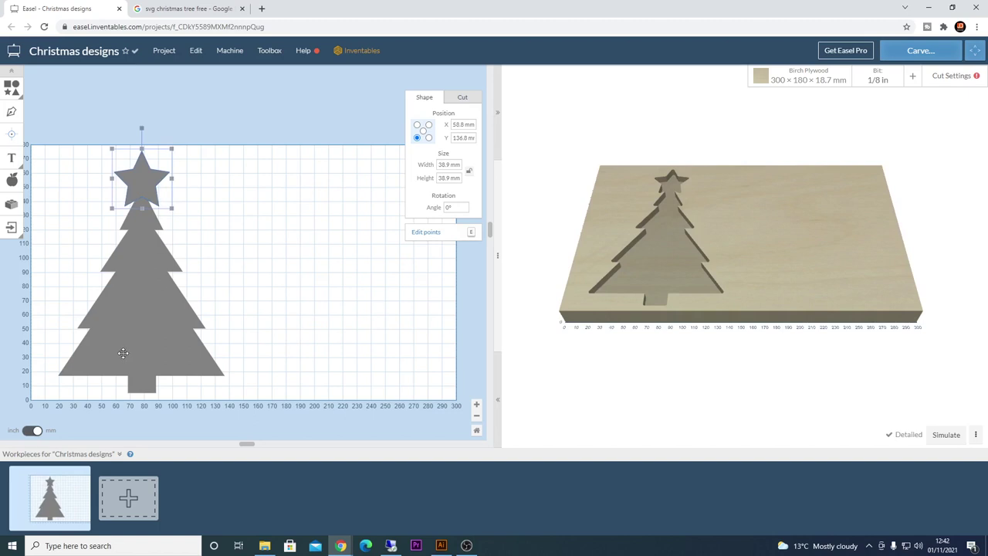
- Align the star and the tree to a common horizontal center
shift+click(152, 302)
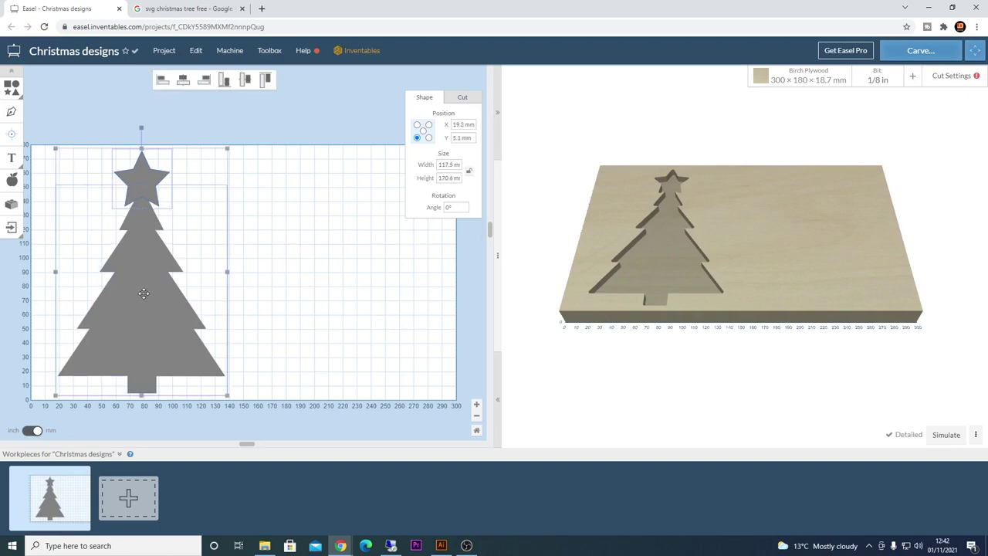
click(182, 83)
click(292, 269)
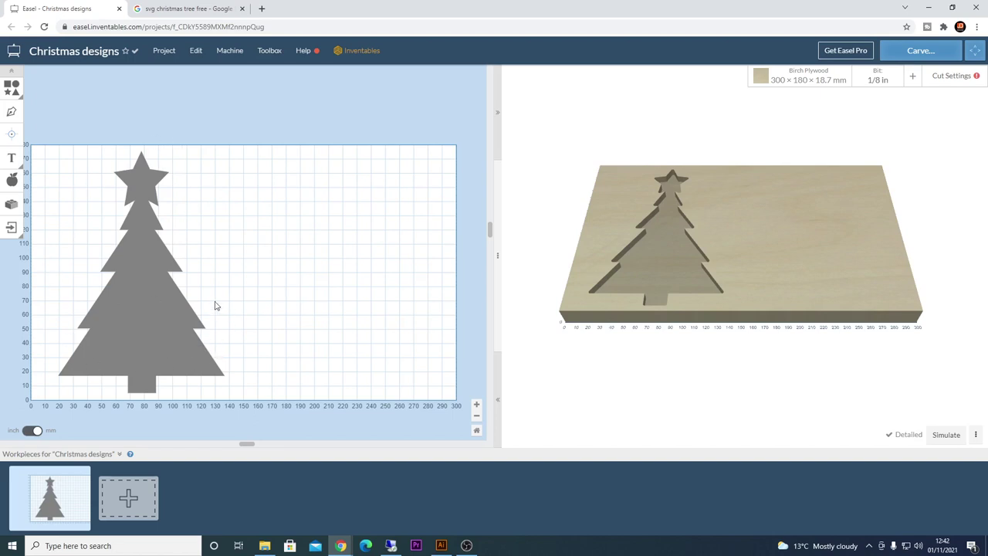
- Combine the star and tree into one shape and resize it to about 102 × 148 mm, at about X 20.7 mm, Y 17.1 mm
click(150, 325)
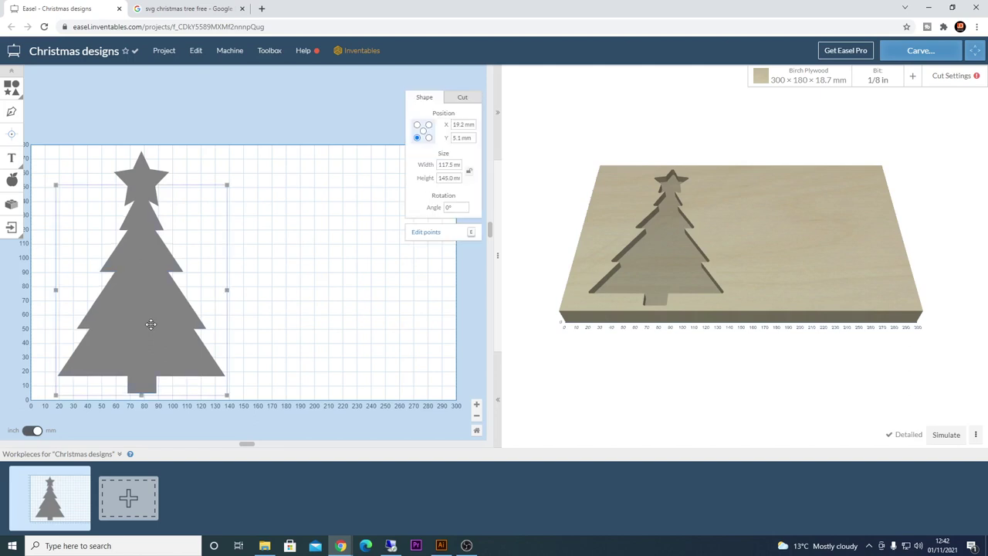
shift+click(140, 169)
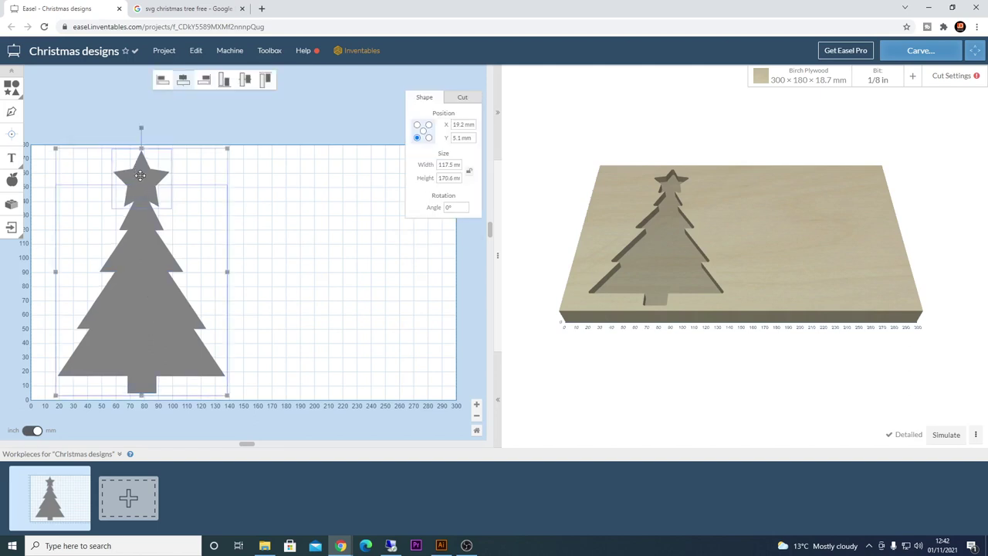
right_click(140, 176)
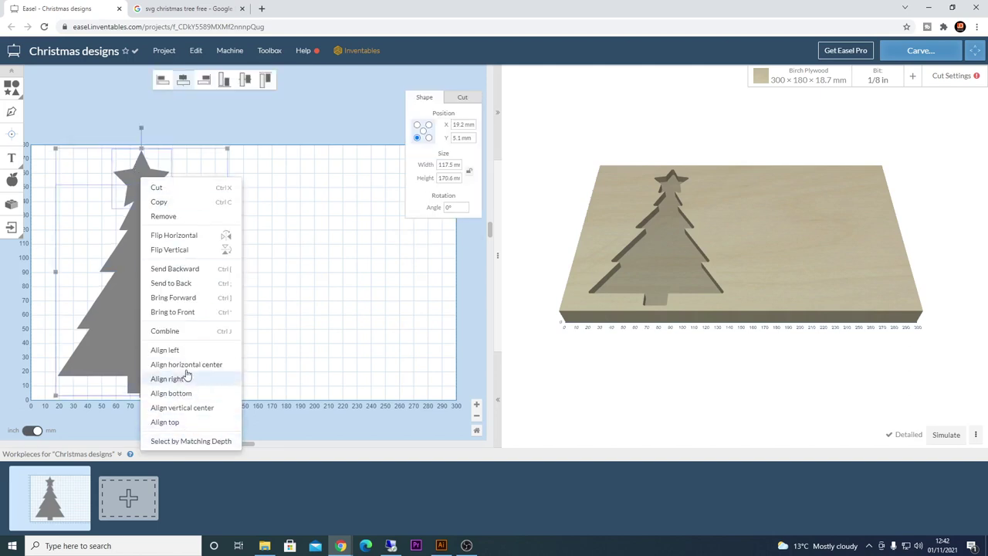
click(168, 331)
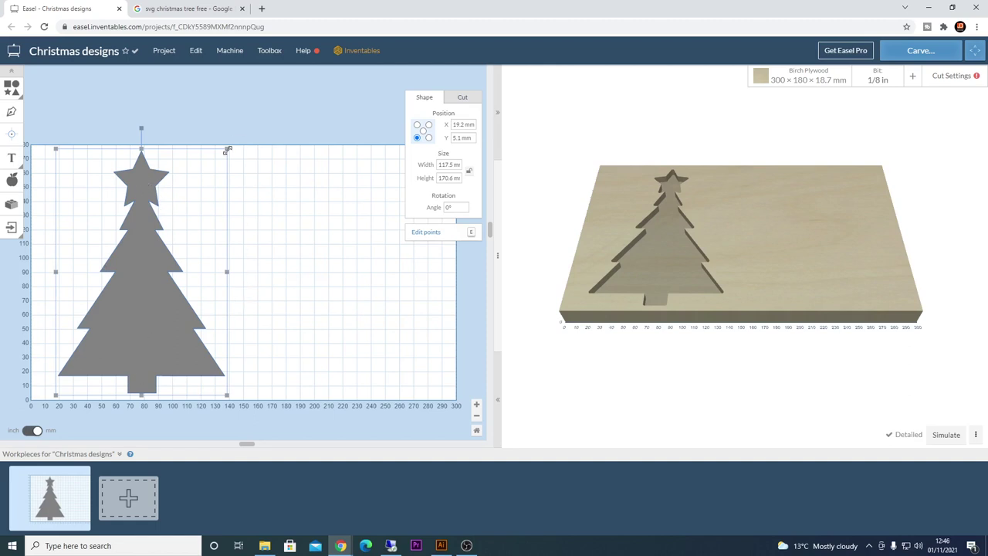
drag(226, 149, 204, 180)
drag(142, 330, 145, 313)
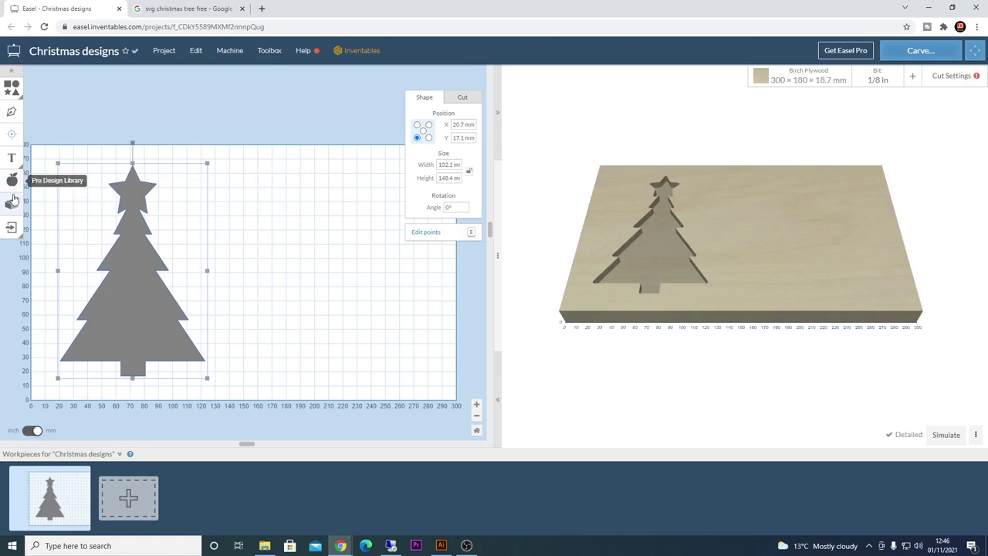
- Open the Offsetter app from the app library for the combined tree shape
click(11, 202)
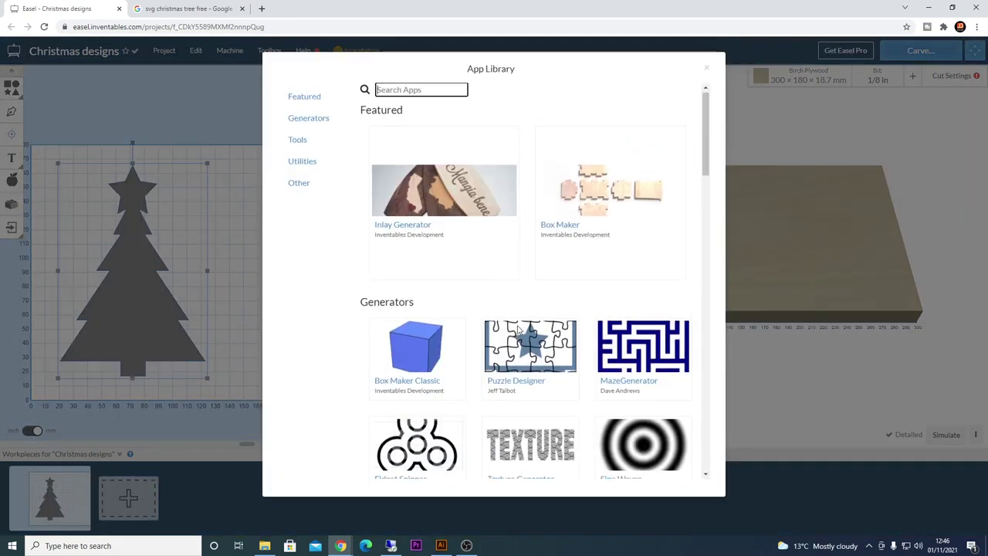
scroll(519, 331, down, 6)
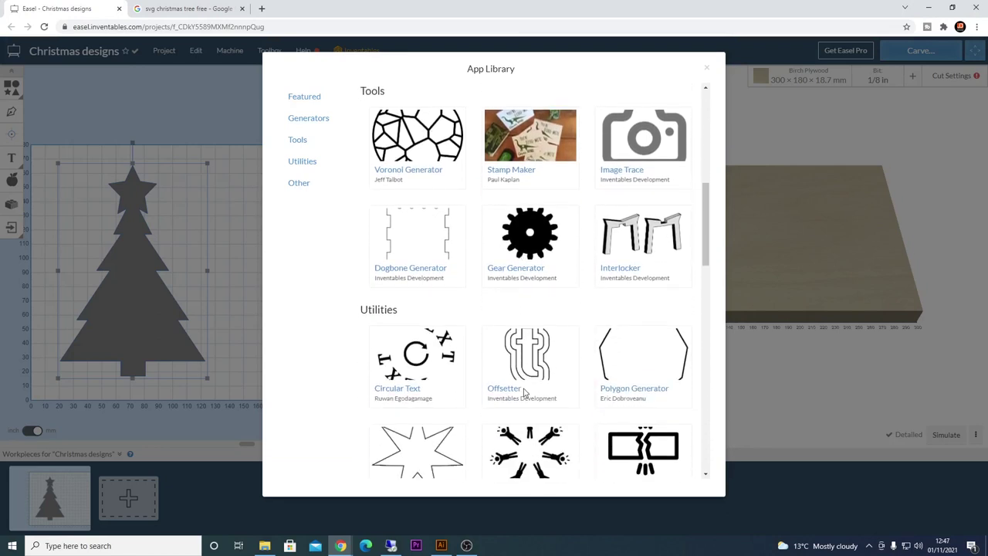
click(524, 392)
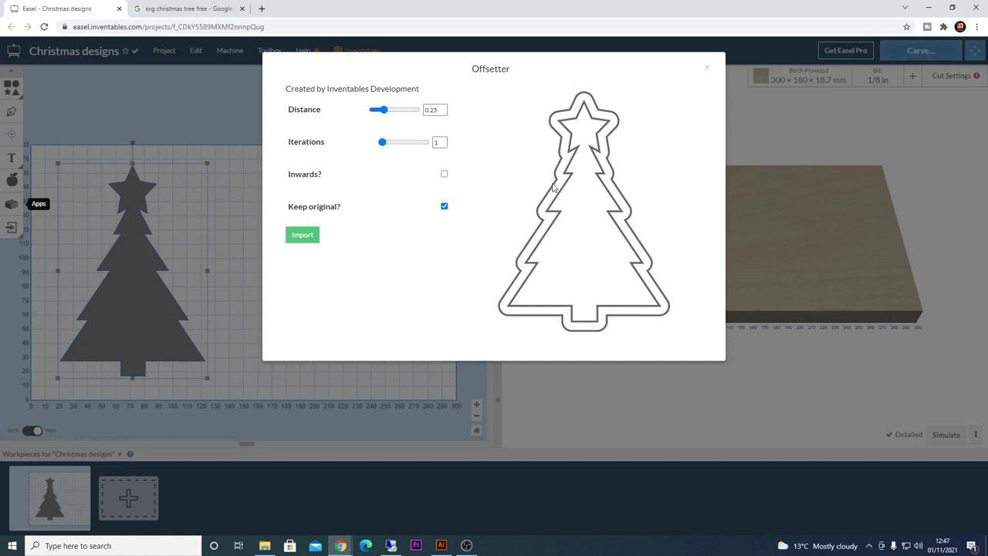
- Try other offset distances around the tree, including 0, and set the distance back to 0.25
mouse_move(385, 111)
mouse_down()
mouse_move(398, 110)
mouse_move(368, 115)
mouse_up()
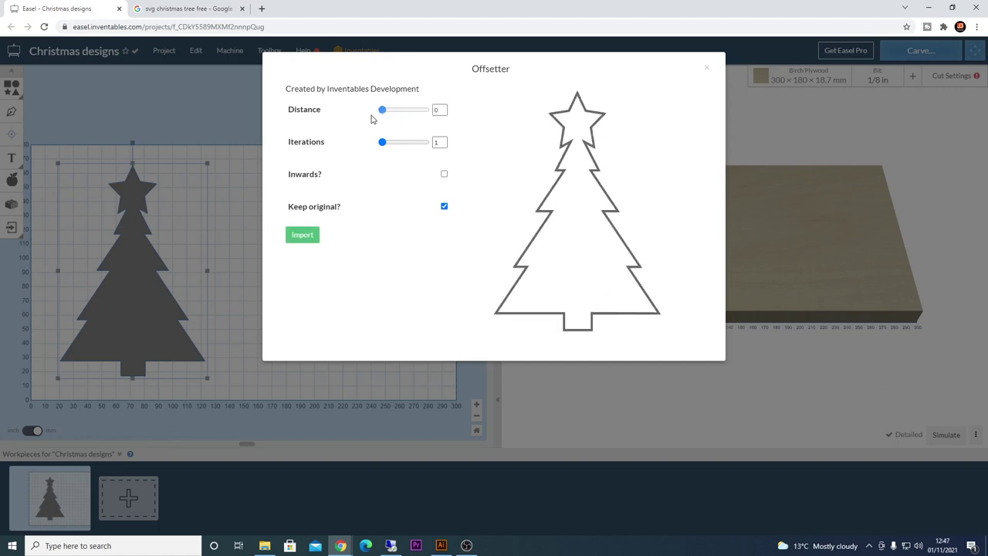
drag(381, 116, 392, 119)
double_click(443, 110)
text(0)
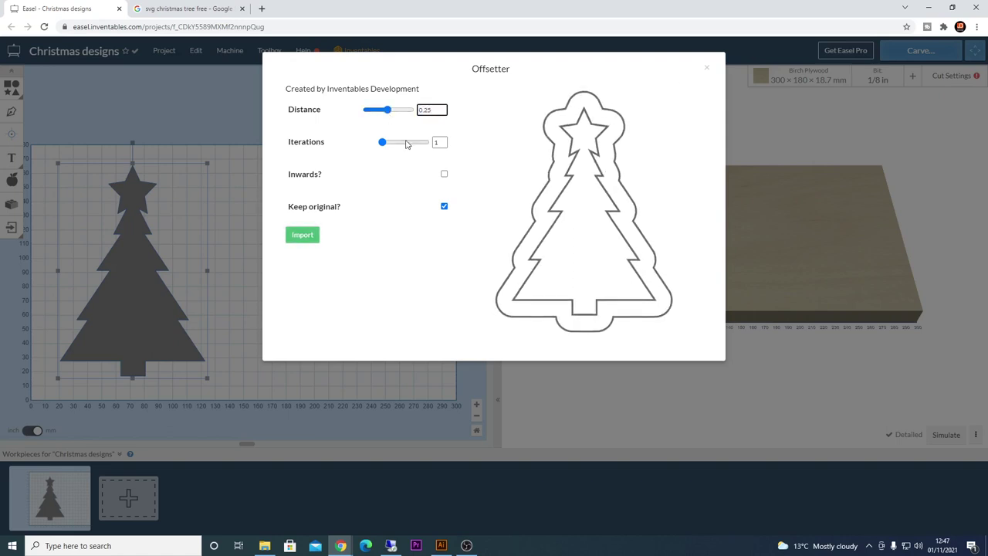
text(.25)
key(Tab)
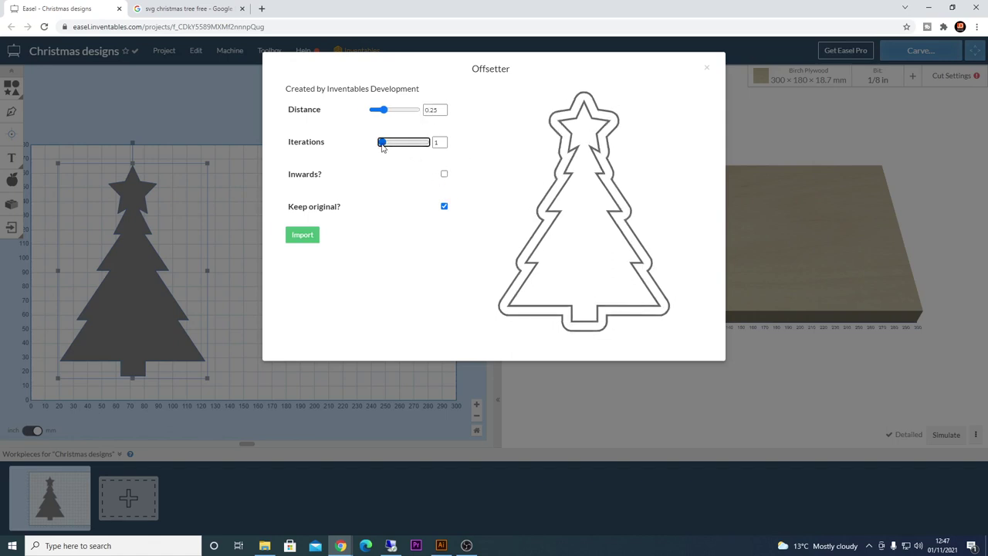
- Try multiple iterations and an inwards offset, restoring 1 iteration and the outward direction
drag(383, 148, 404, 146)
key(Tab)
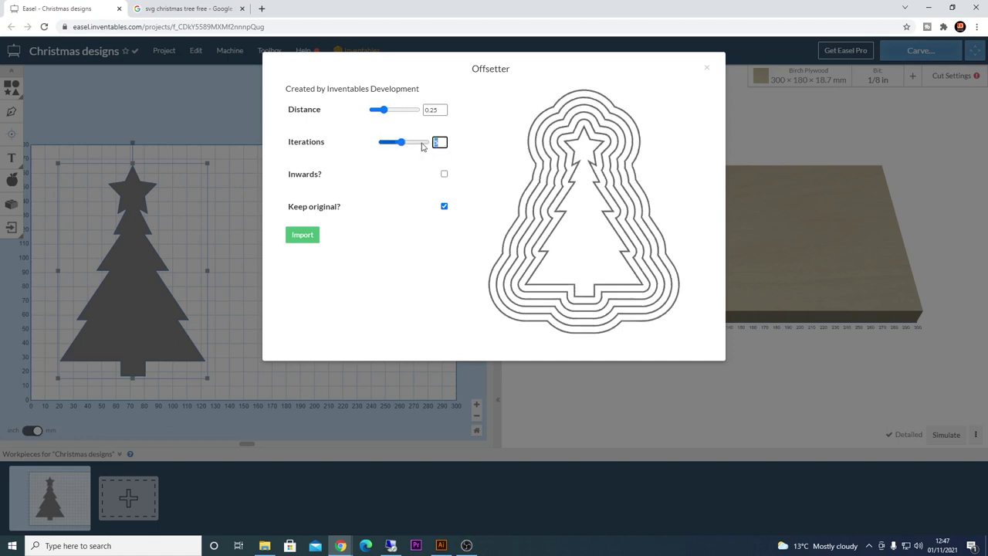
text(1)
key(Tab)
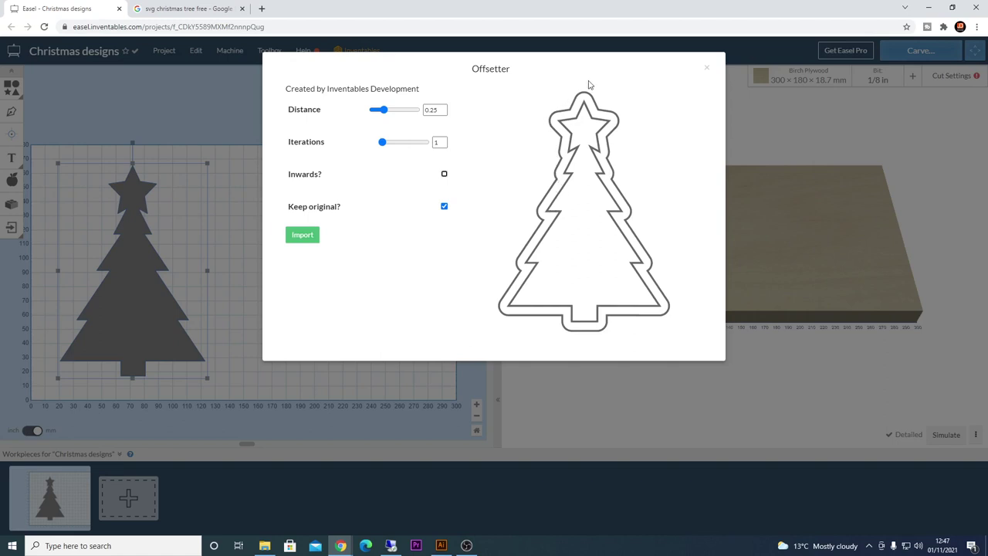
click(445, 175)
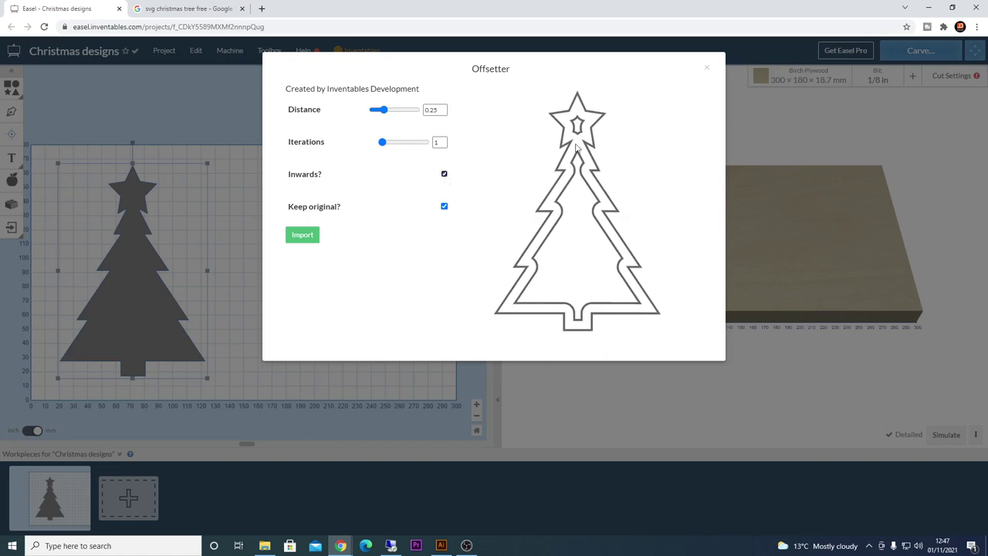
click(445, 174)
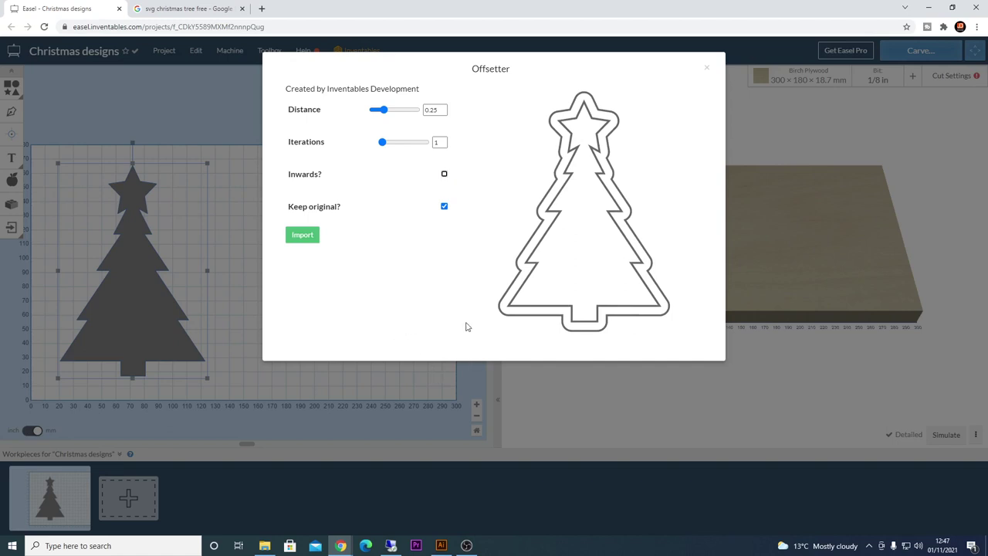
- Exclude the original shape from the offset and import only the outer tree outline
click(444, 207)
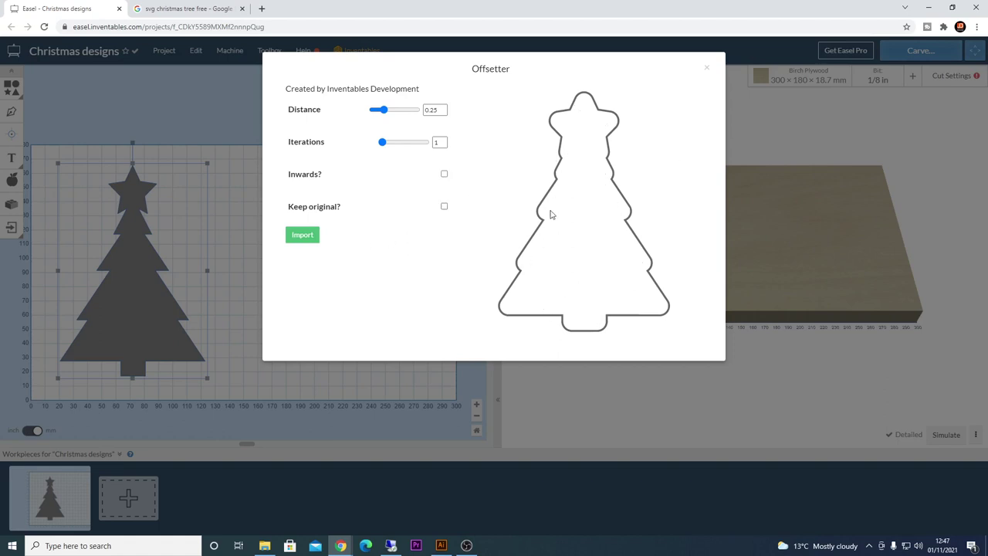
click(302, 234)
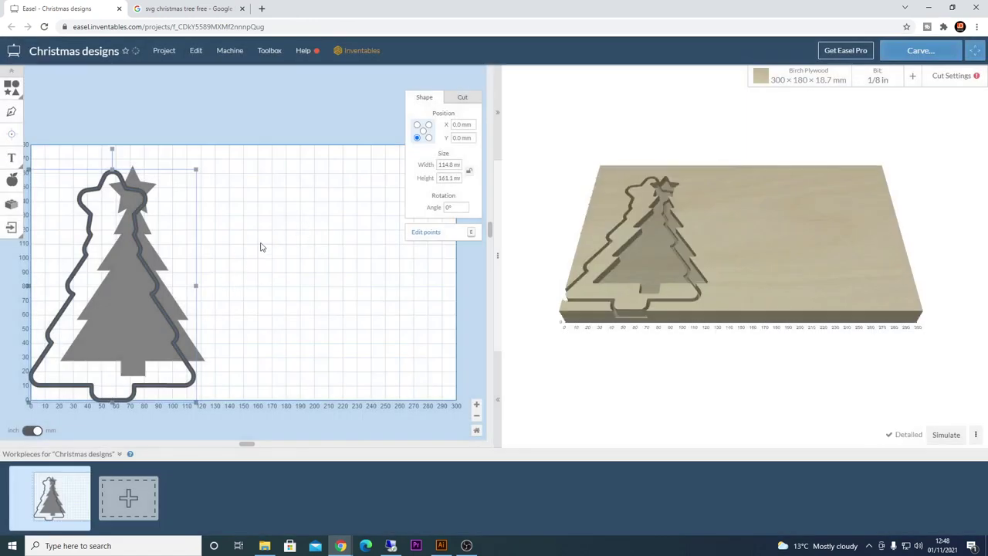
- Center the offset outline on the tree horizontally and vertically, and move both to about X 8 mm, Y 9.1 mm
drag(79, 307, 55, 321)
click(184, 82)
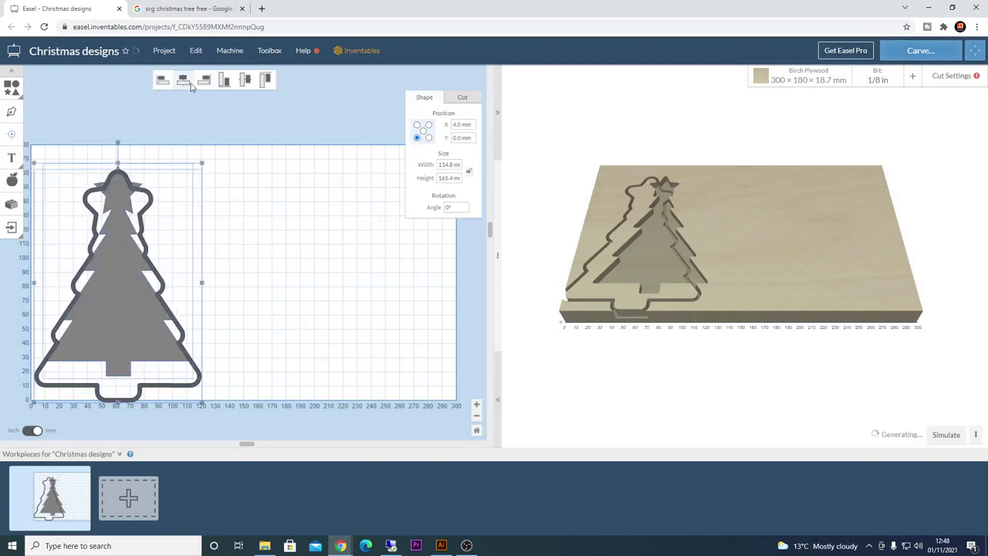
click(246, 81)
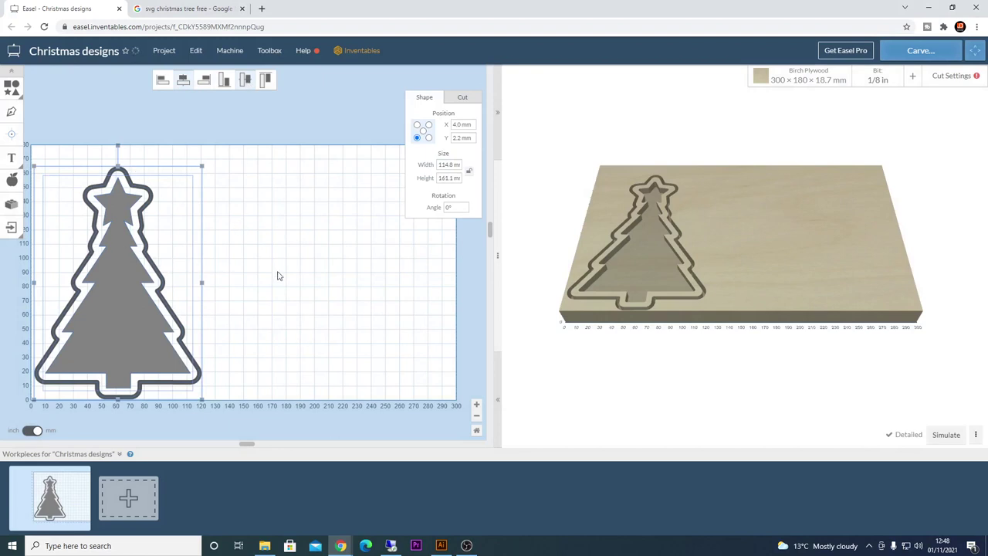
drag(122, 336, 127, 326)
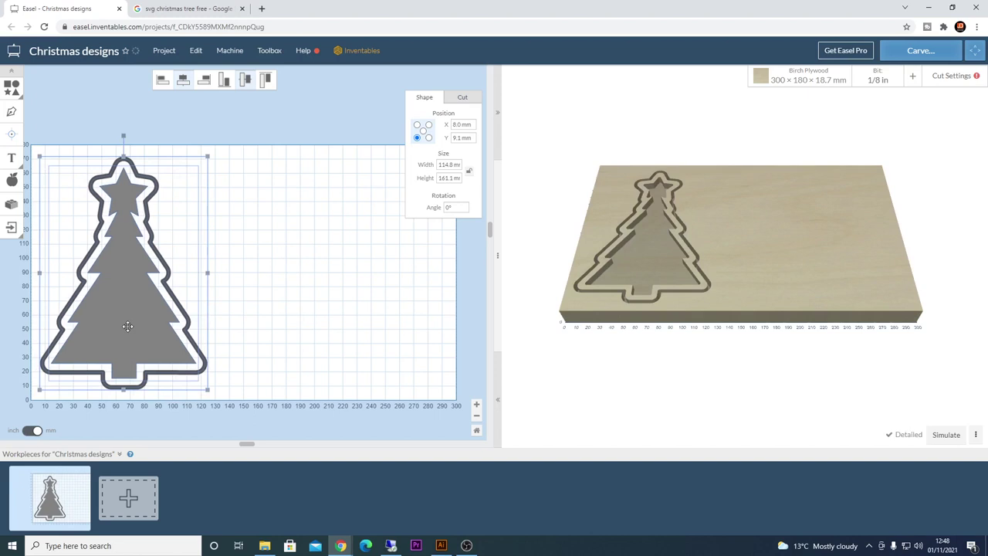
click(302, 323)
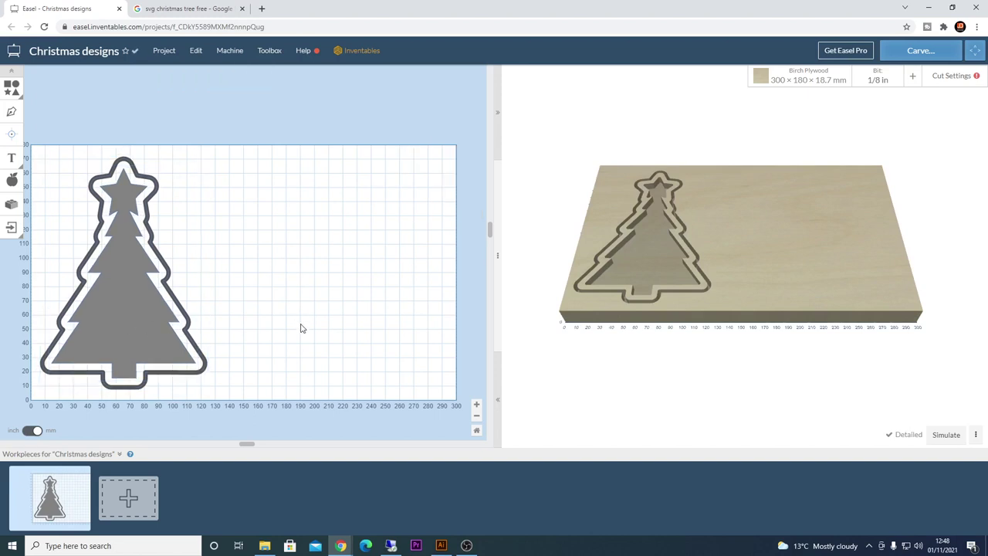
- Set the tree outline's cut depth to the full 18.7 mm material thickness and turn off its tabs
drag(644, 262, 645, 320)
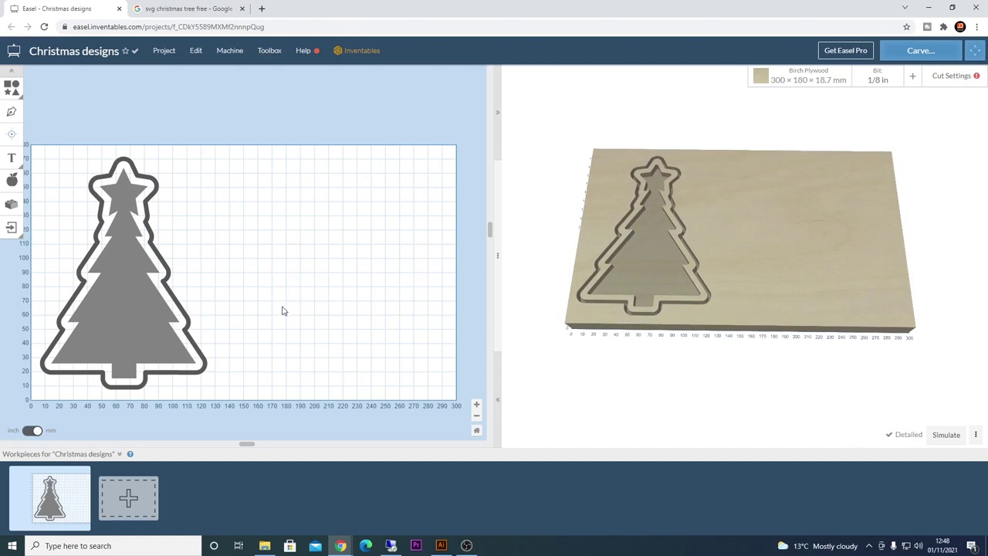
mouse_move(705, 273)
mouse_down()
mouse_move(675, 278)
mouse_move(688, 280)
mouse_up()
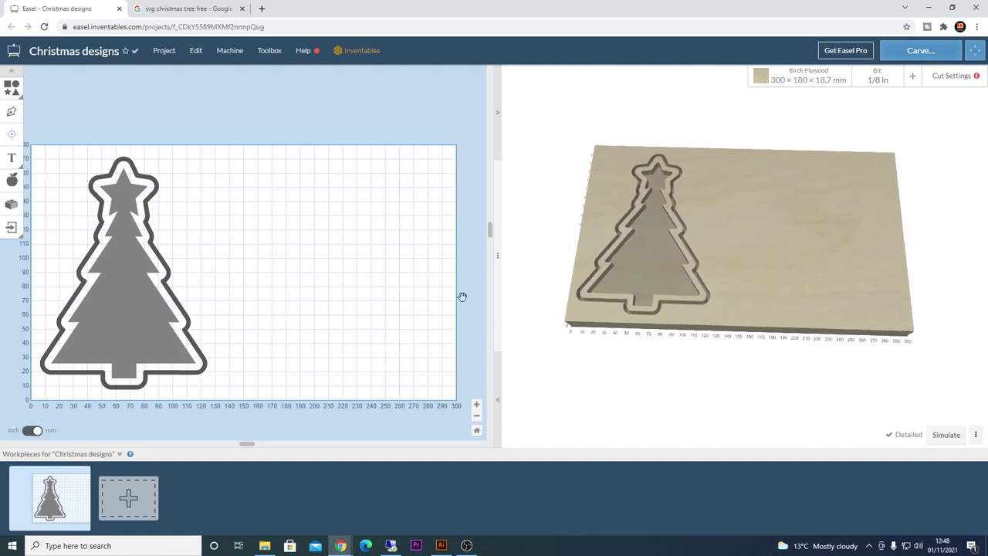
click(155, 251)
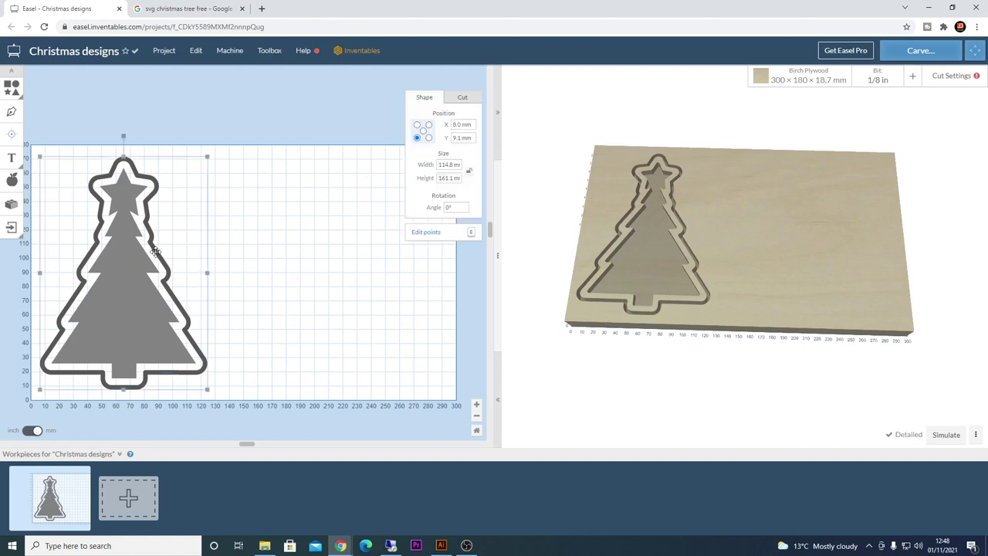
click(461, 98)
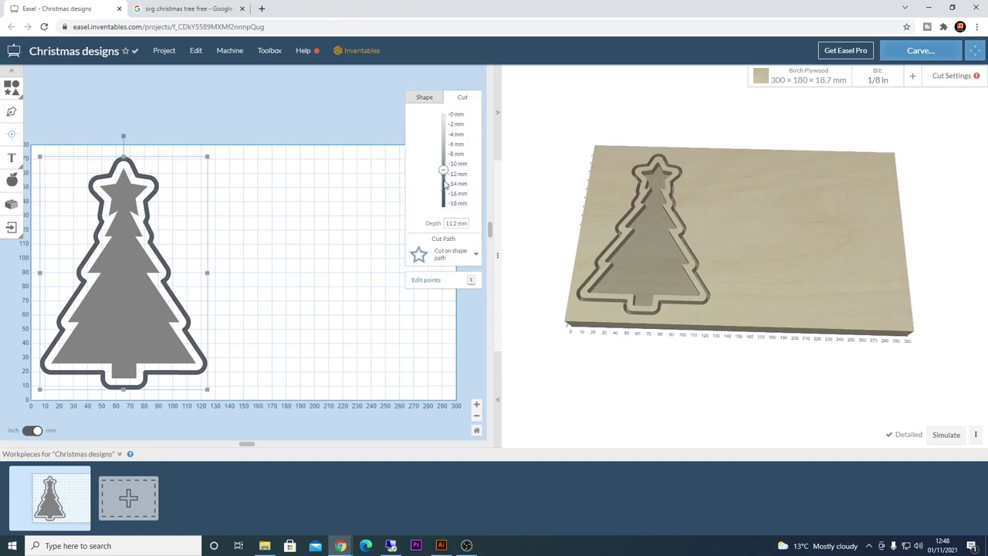
drag(444, 171, 444, 207)
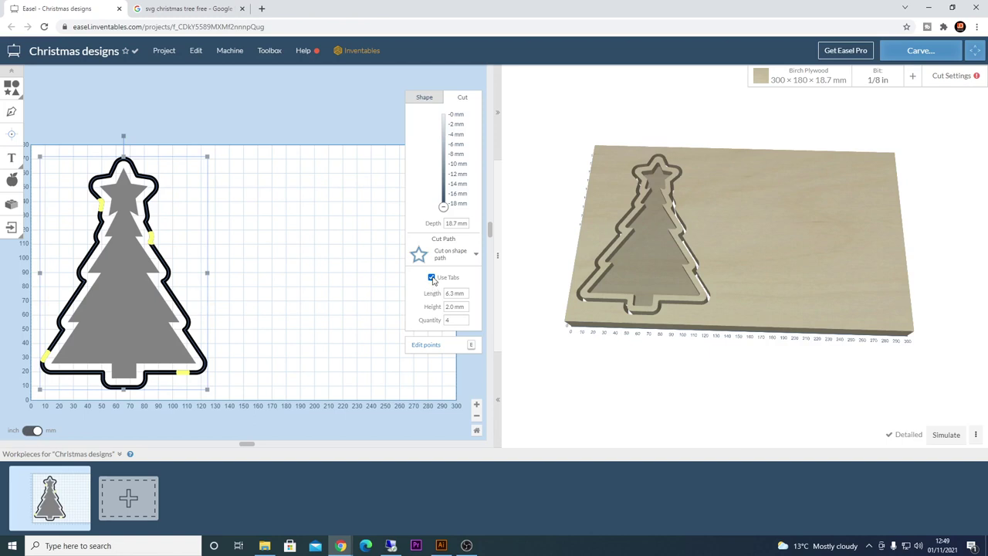
click(431, 278)
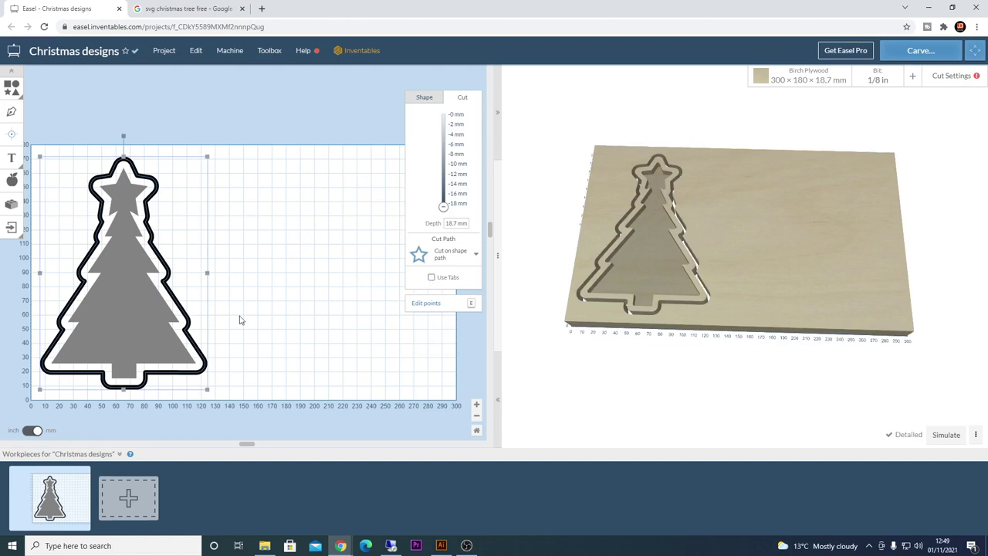
- Set the inner tree pocket's cut depth to 12 mm and check it in the 3D preview
click(124, 318)
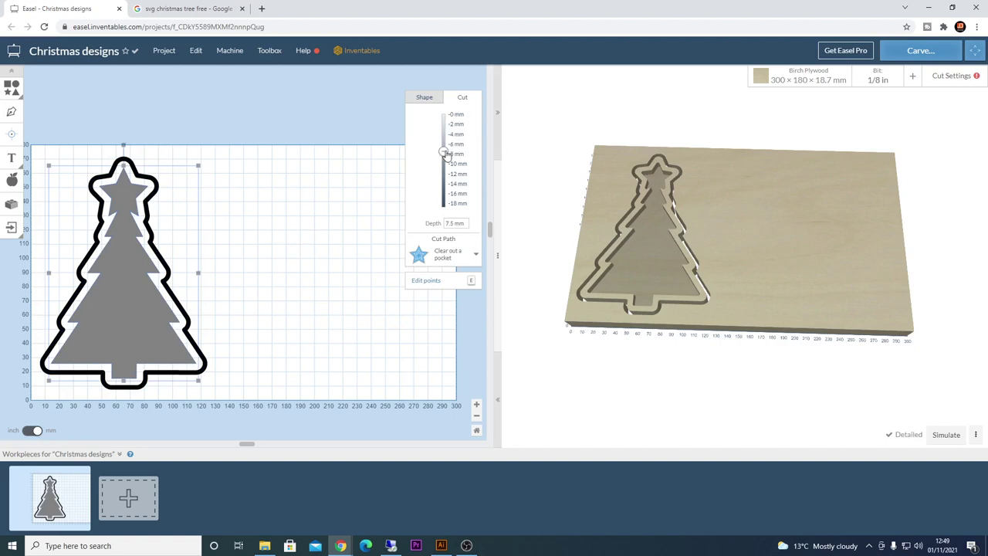
drag(445, 154, 451, 180)
drag(710, 320, 683, 256)
drag(622, 246, 580, 229)
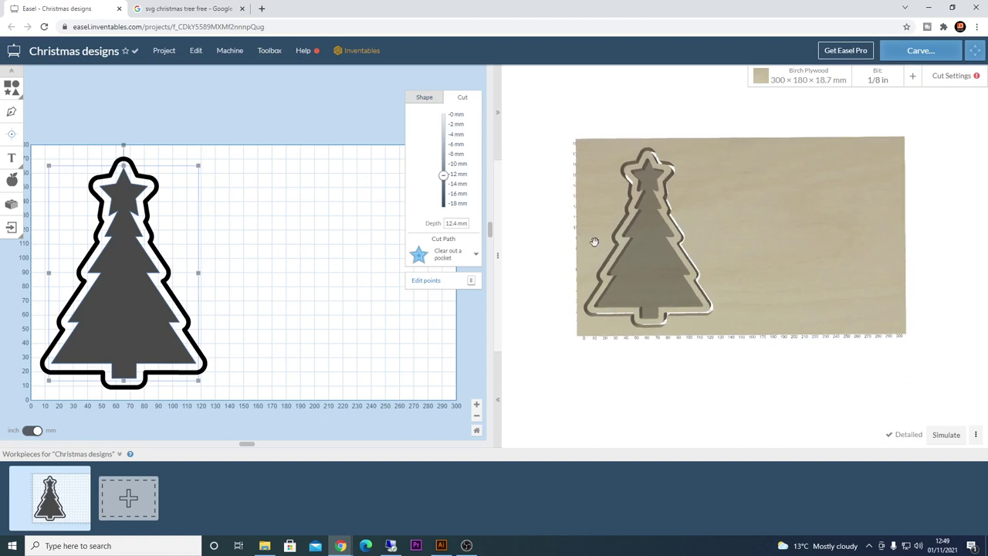
drag(666, 326, 647, 268)
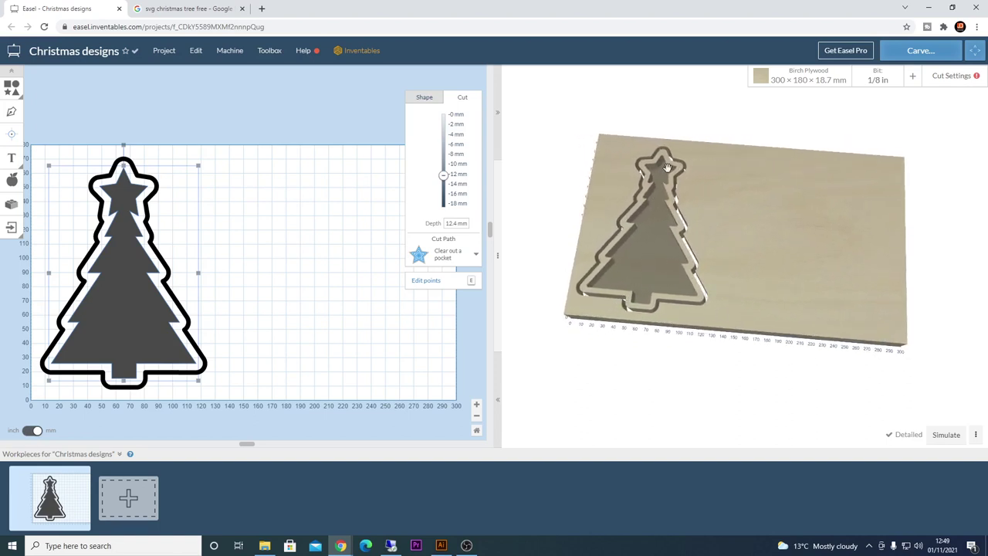
drag(646, 222, 646, 264)
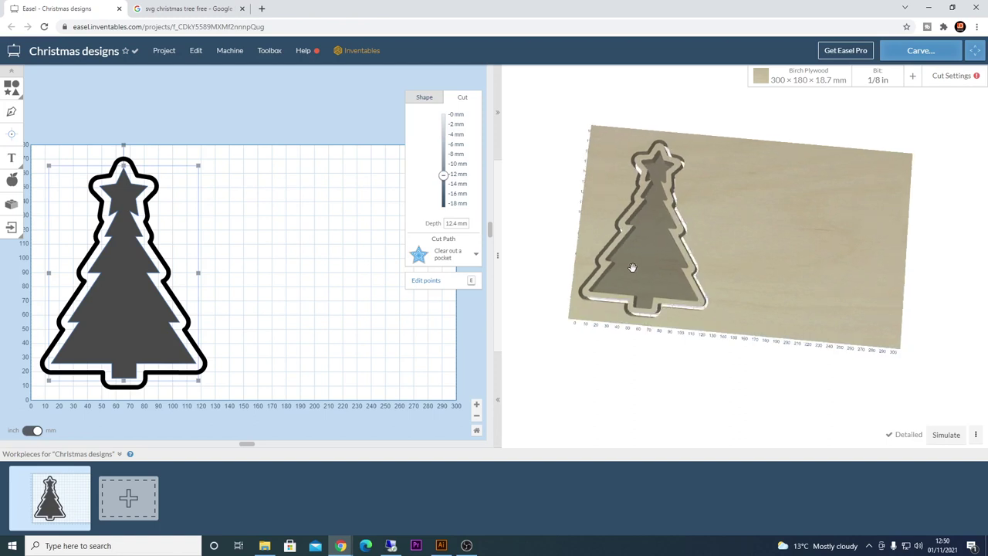
click(467, 223)
text(12)
key(Tab)
- Switch the cut settings to manual and set the feed rate to 500 mm/min
click(955, 78)
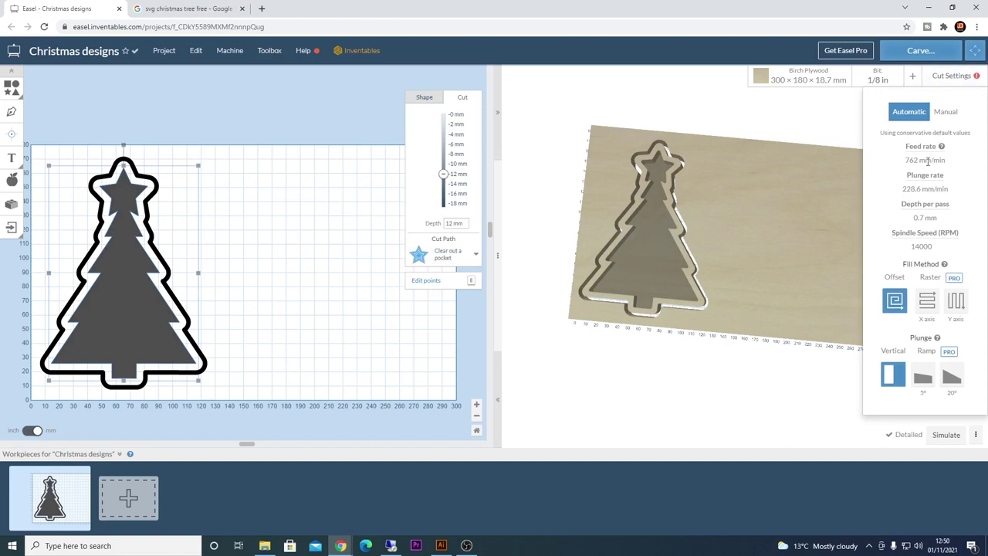
click(945, 113)
click(937, 169)
drag(937, 169, 878, 170)
text(50)
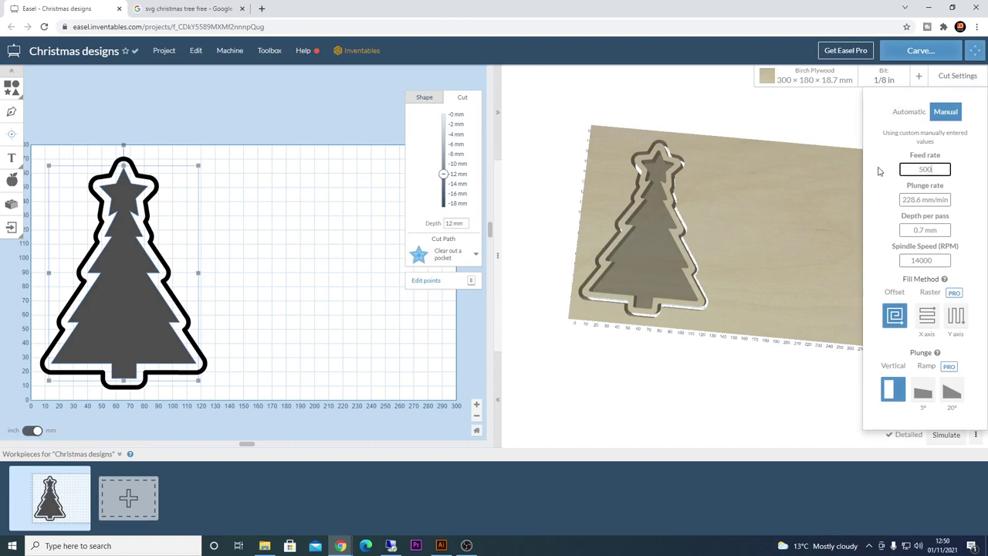
text(0)
key(Tab)
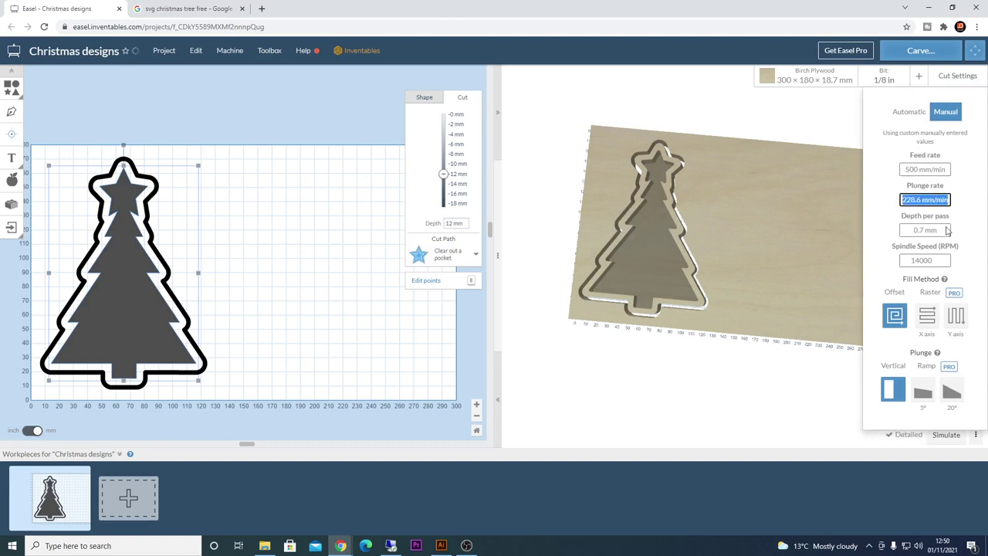
- Set the depth per pass to 0.5 mm and the spindle speed to 20000 RPM
drag(947, 230, 901, 230)
text(0.)
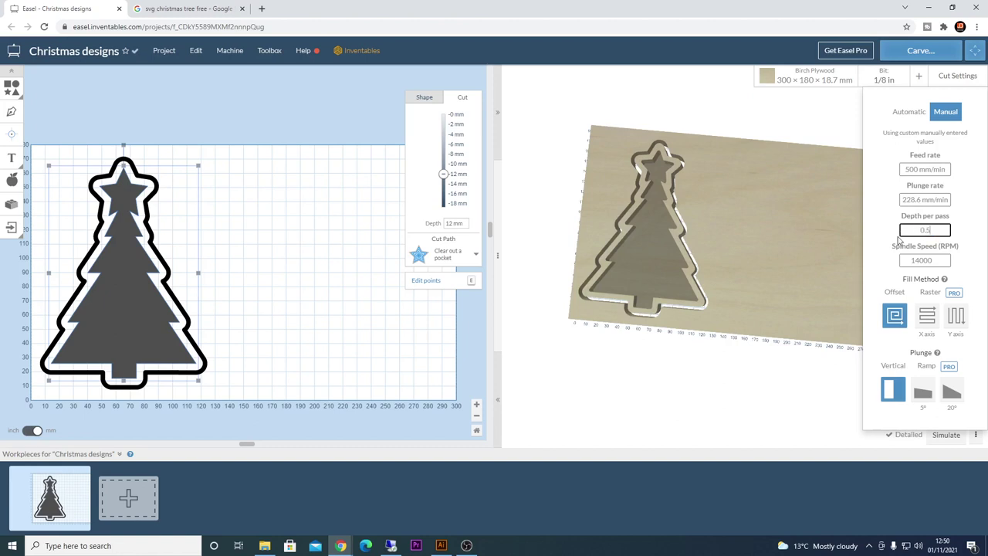
text(5)
key(Tab)
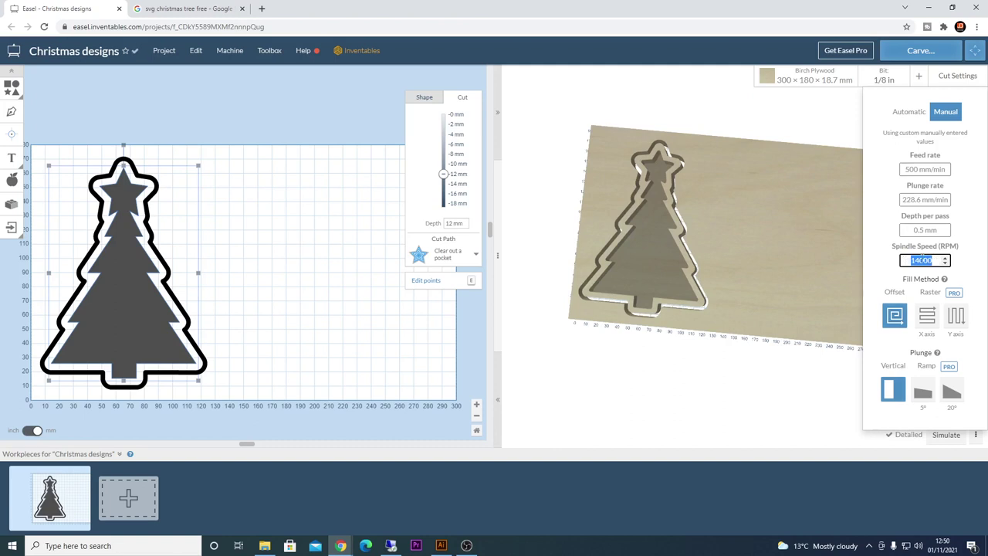
text(20000)
click(628, 413)
drag(669, 319, 657, 216)
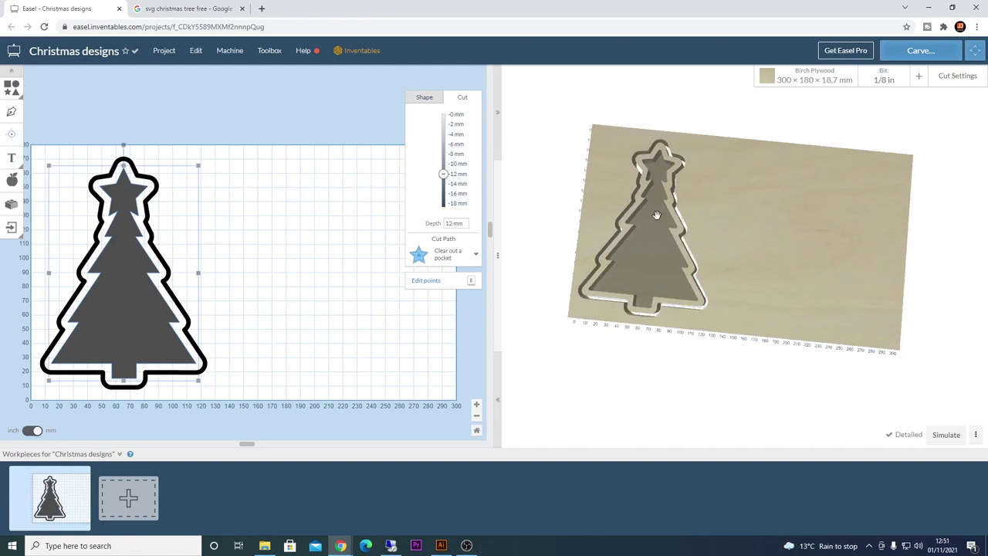
- Try rotating the tree and outline to 269.8° and enlarging them to about 199.5 × 142.5 mm near the middle of the board
drag(281, 127, 49, 409)
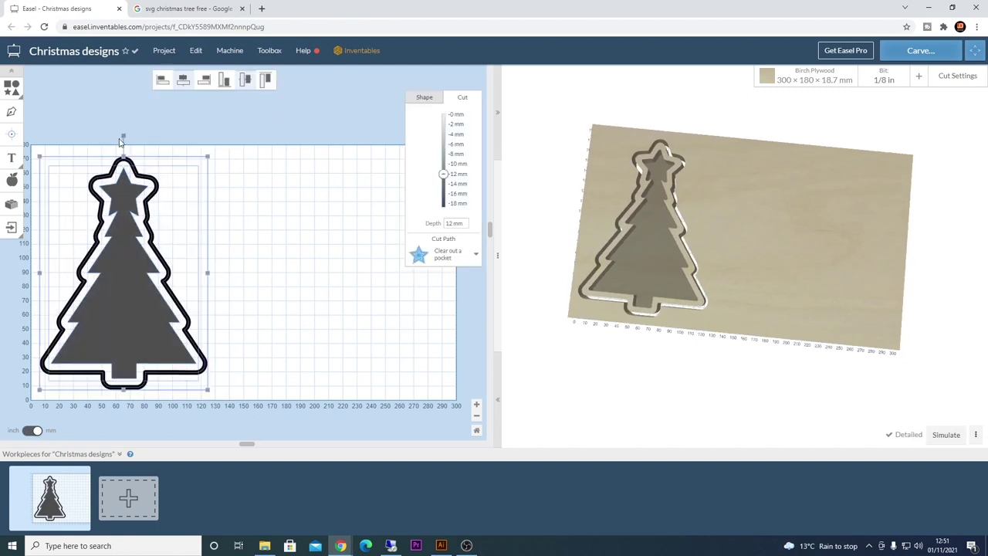
drag(124, 133, 286, 273)
drag(249, 185, 296, 167)
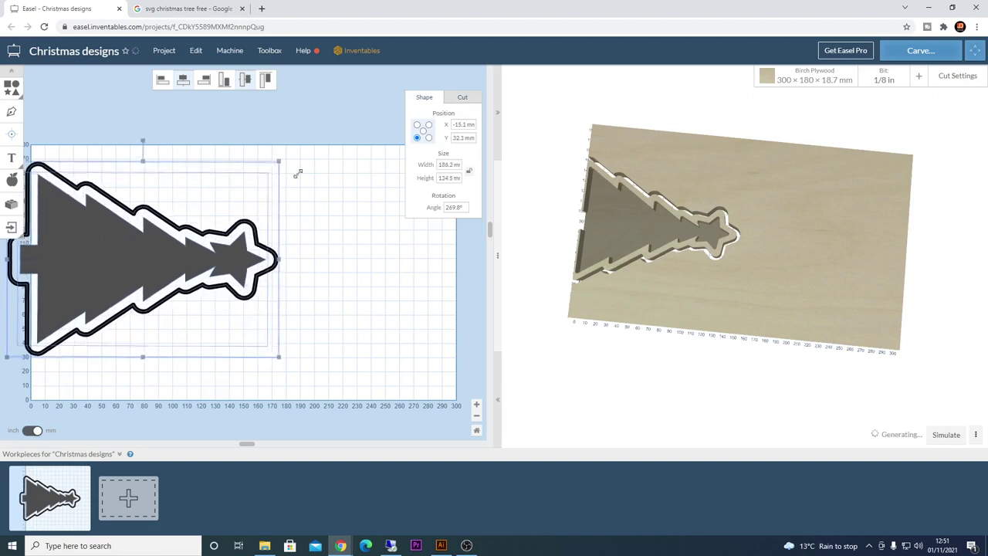
drag(178, 288, 245, 280)
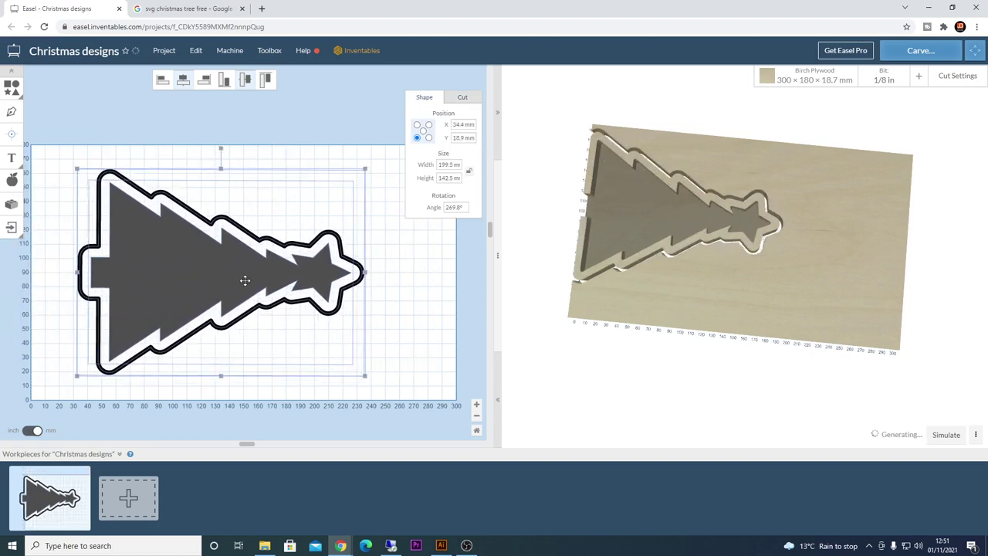
drag(680, 258, 708, 248)
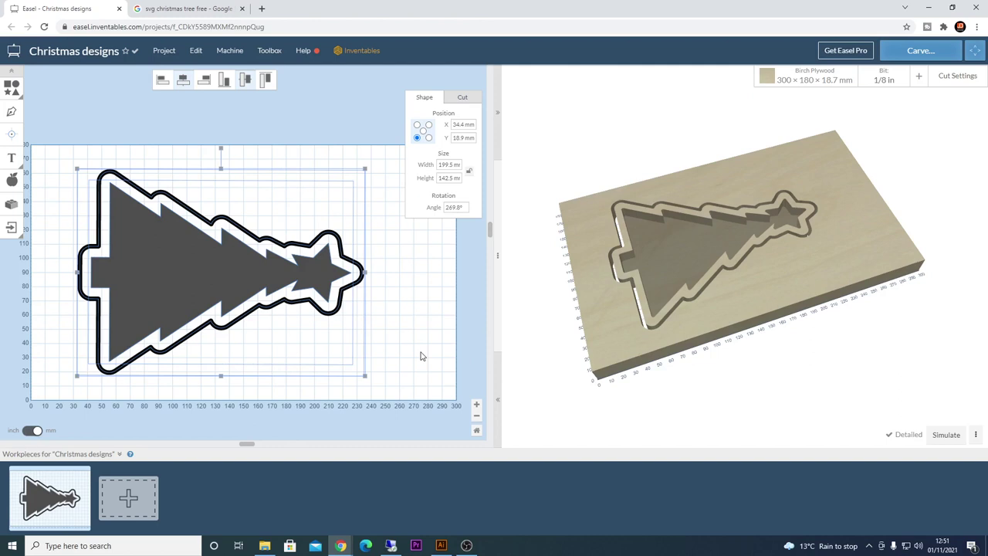
- Undo the rotation, resizing and move of the tree and its outline
key(ctrl+z)
key(ctrl+z)
key(ctrl+z)
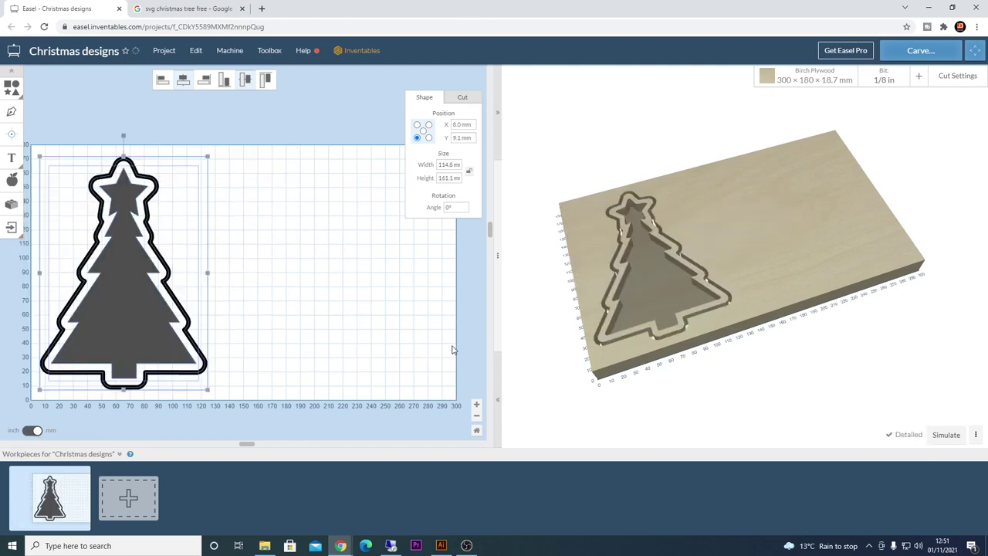
drag(748, 242, 647, 292)
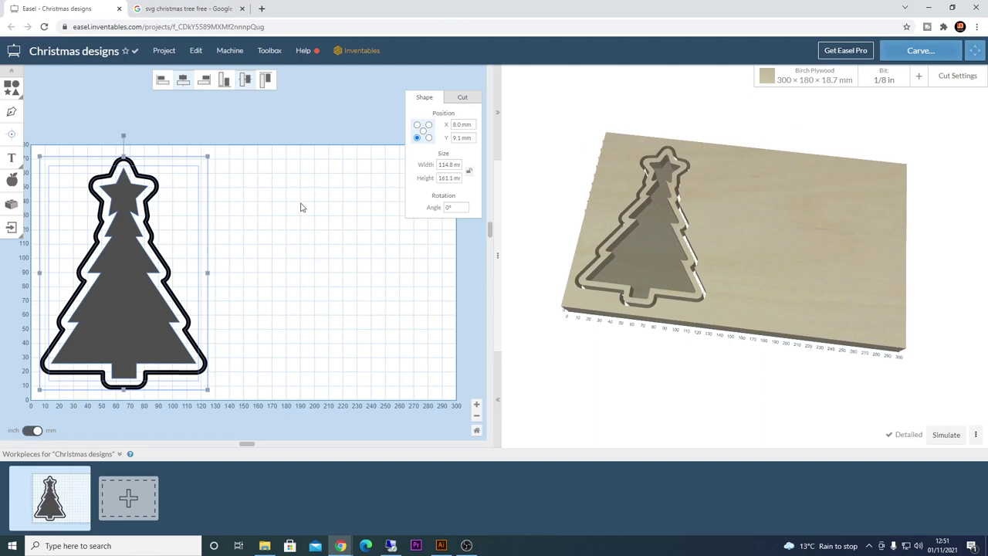
- Set the machine's default spindle speed to 20000 RPM in the general settings and download the g-code
click(236, 52)
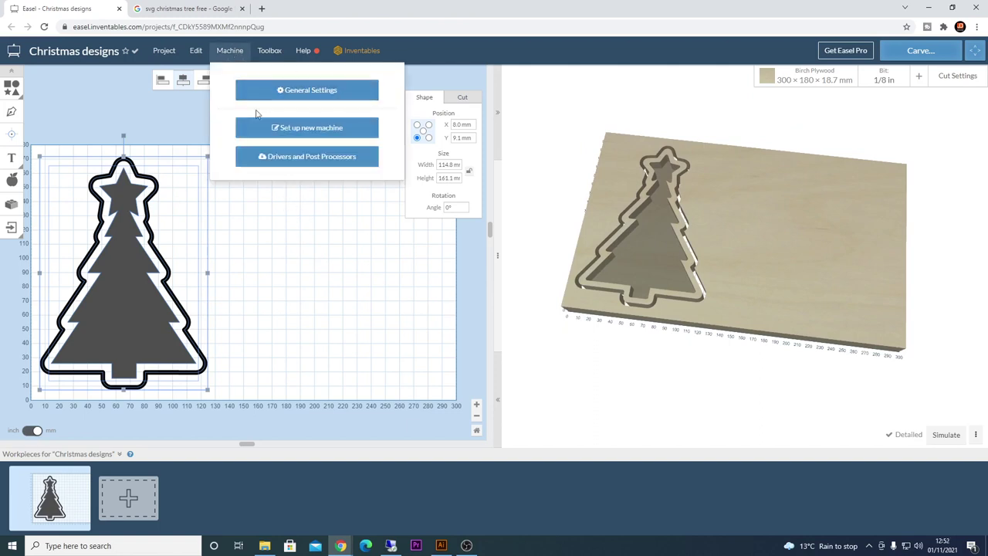
click(310, 90)
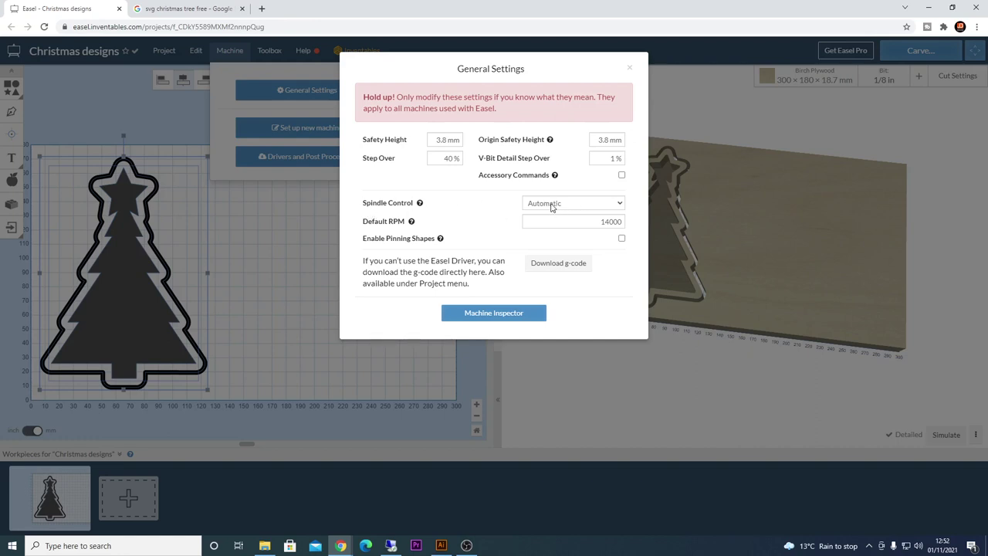
drag(596, 222, 624, 240)
text(2)
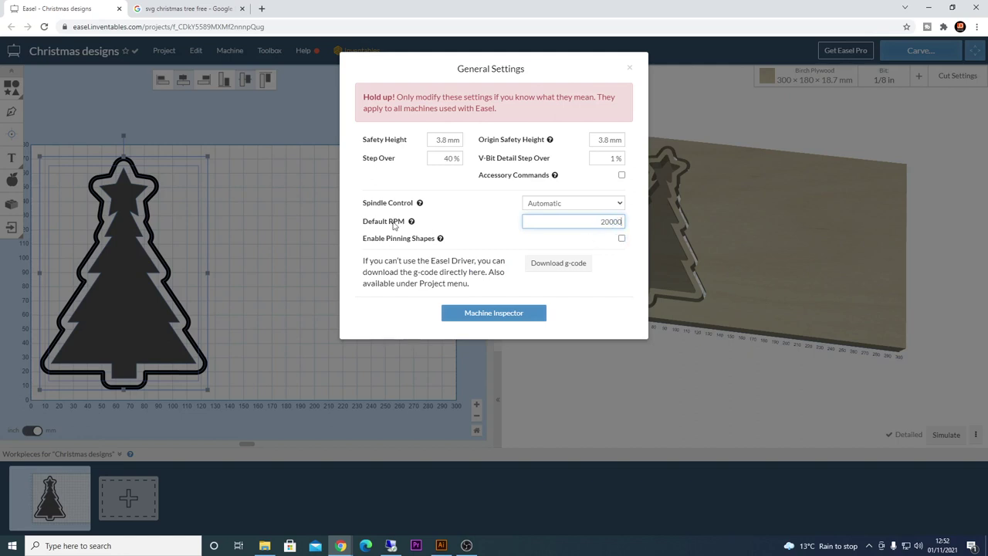
click(466, 220)
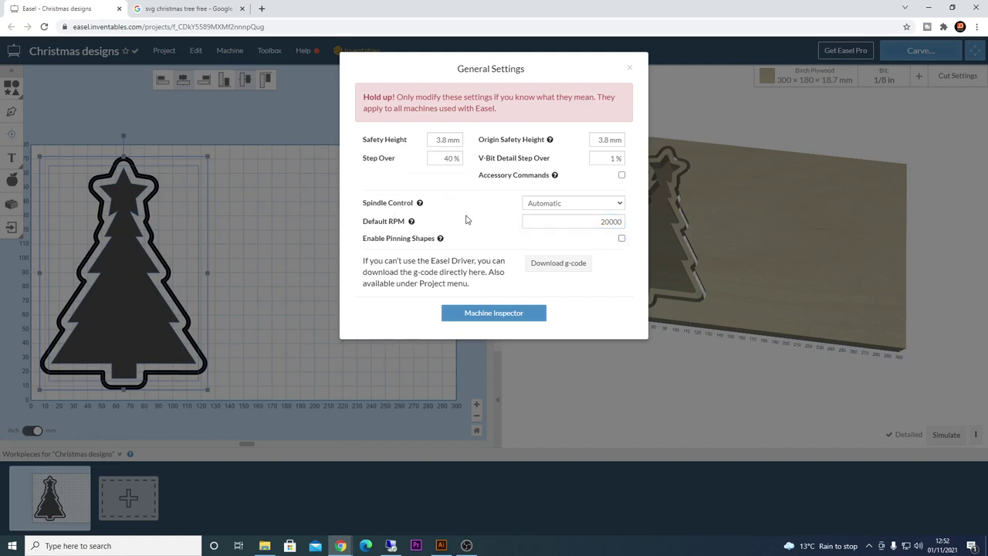
click(560, 263)
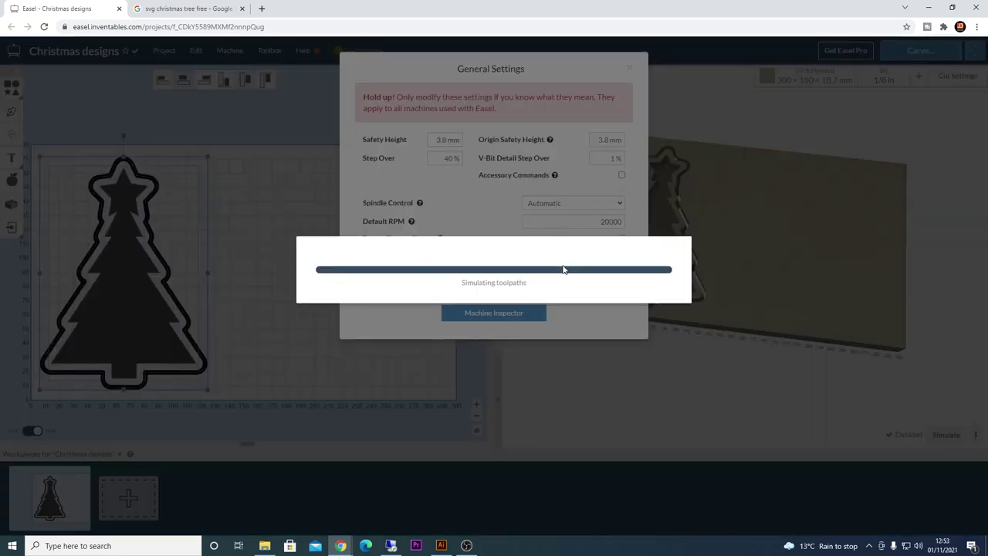
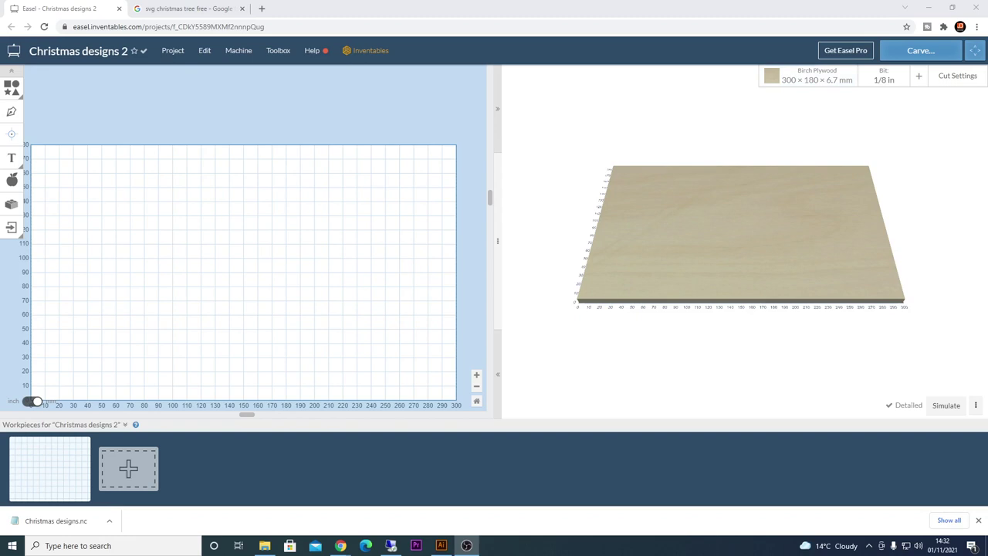
- Check the new project's material dimensions and add a Christmas tree from the design library, searching for "tree"
click(816, 75)
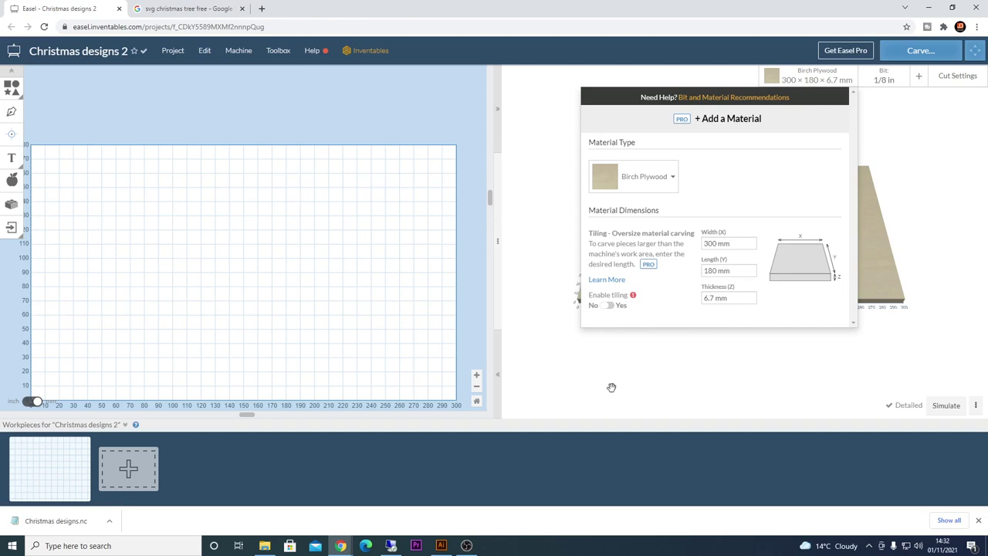
click(576, 395)
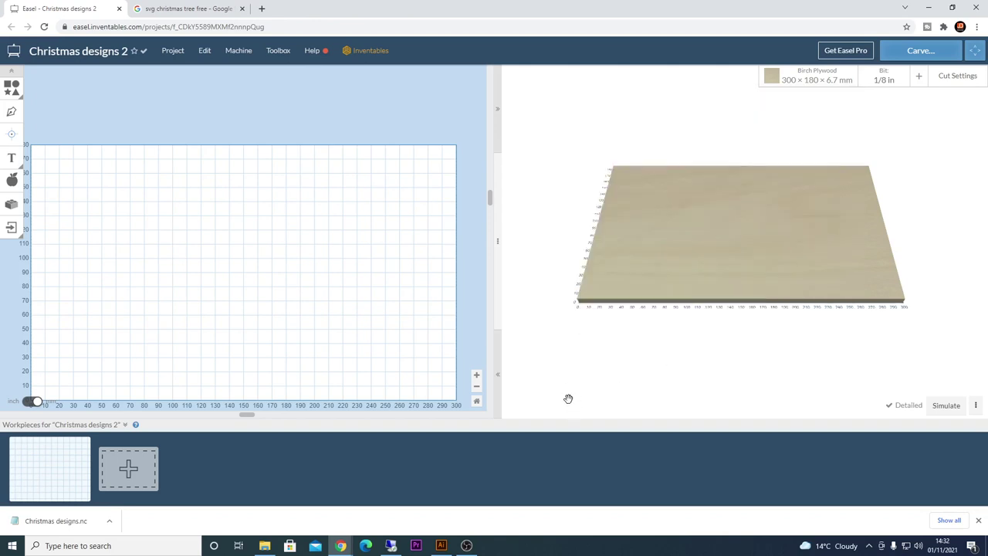
click(12, 180)
click(384, 85)
text(c)
text(ree)
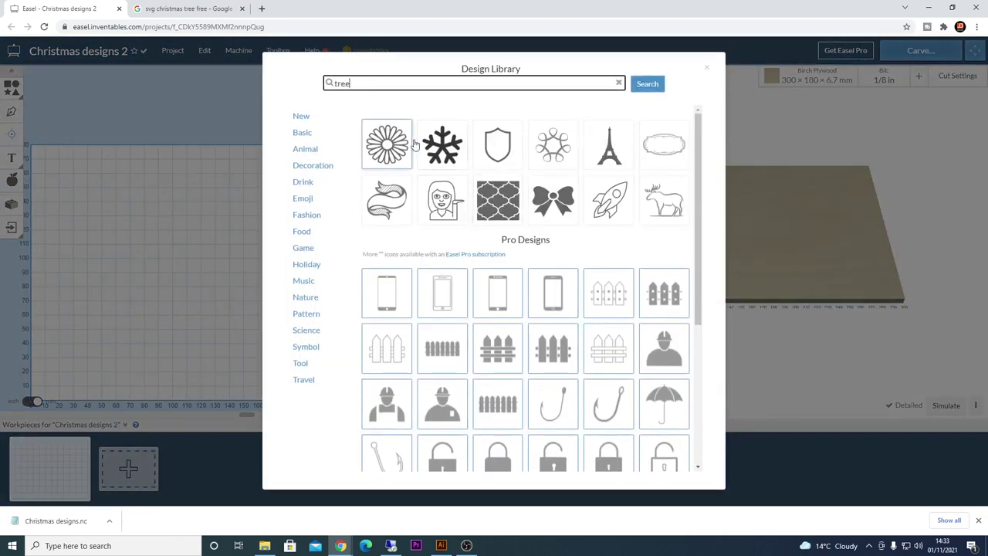
click(648, 84)
click(386, 154)
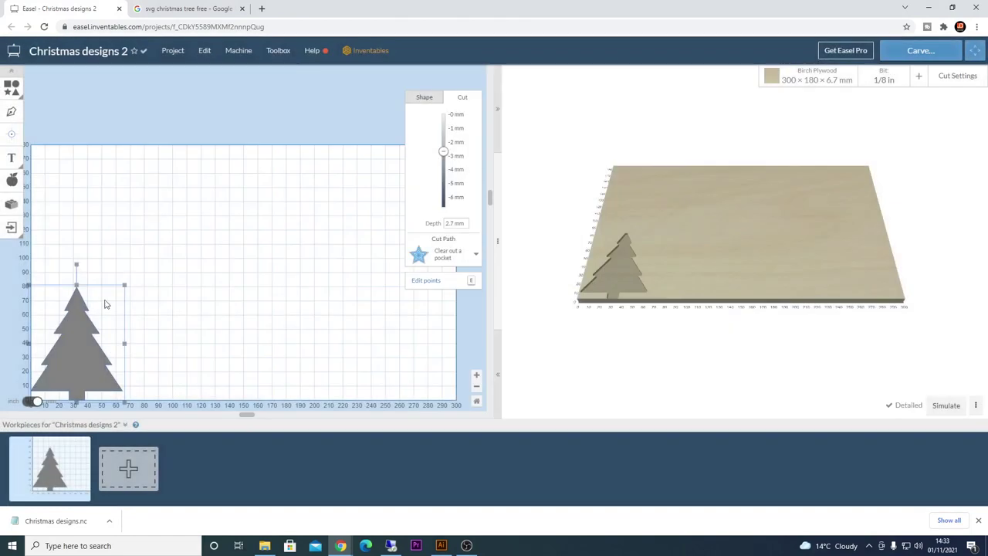
- Complete the tree with a star on top and a thin rectangular trunk base, combined into one shape about 101.7 × 149.7 mm
right_click(143, 253)
click(186, 401)
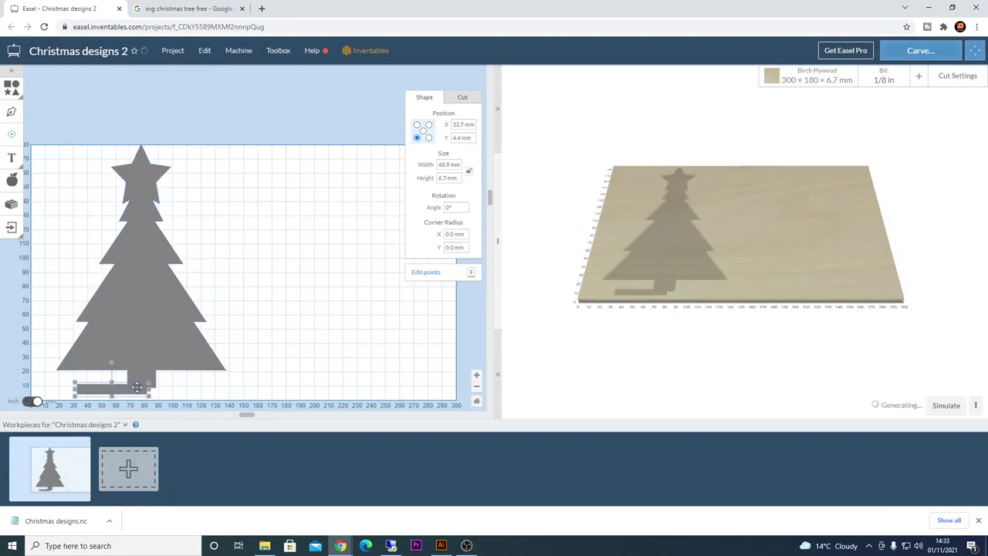
click(282, 288)
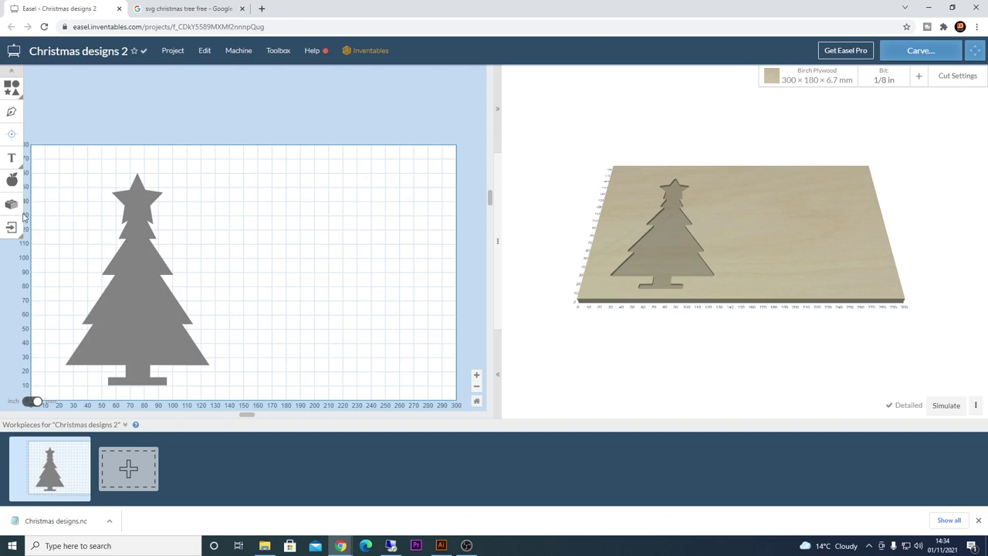
click(140, 294)
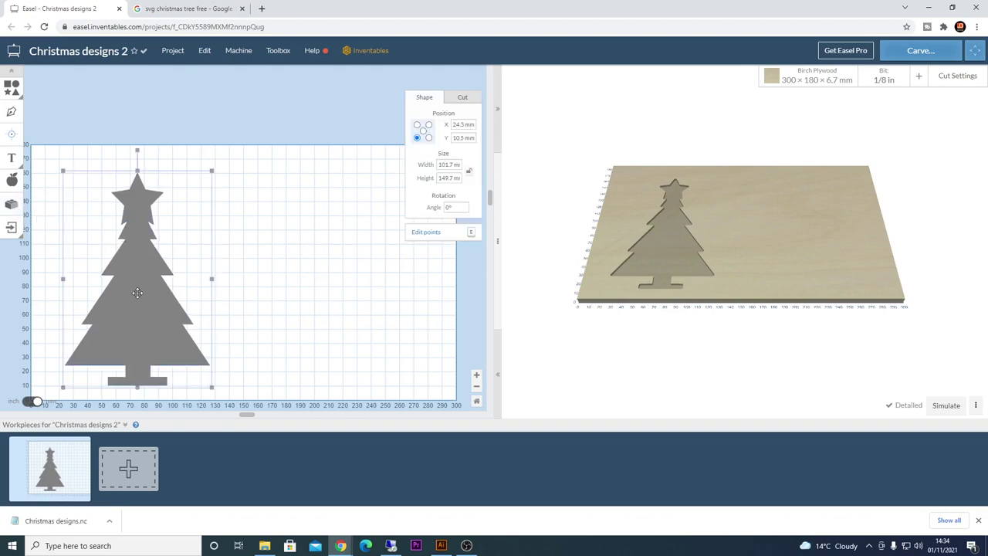
- Open the Interlocker app for the tree and, after trying another slot position, set it to 0.5
click(10, 207)
scroll(494, 300, down, 3)
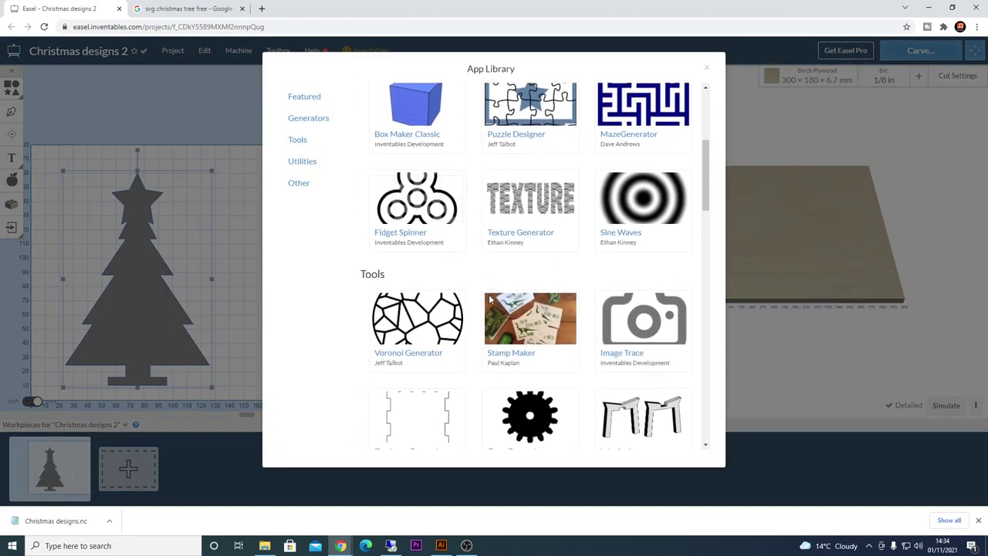
scroll(491, 300, down, 2)
click(633, 266)
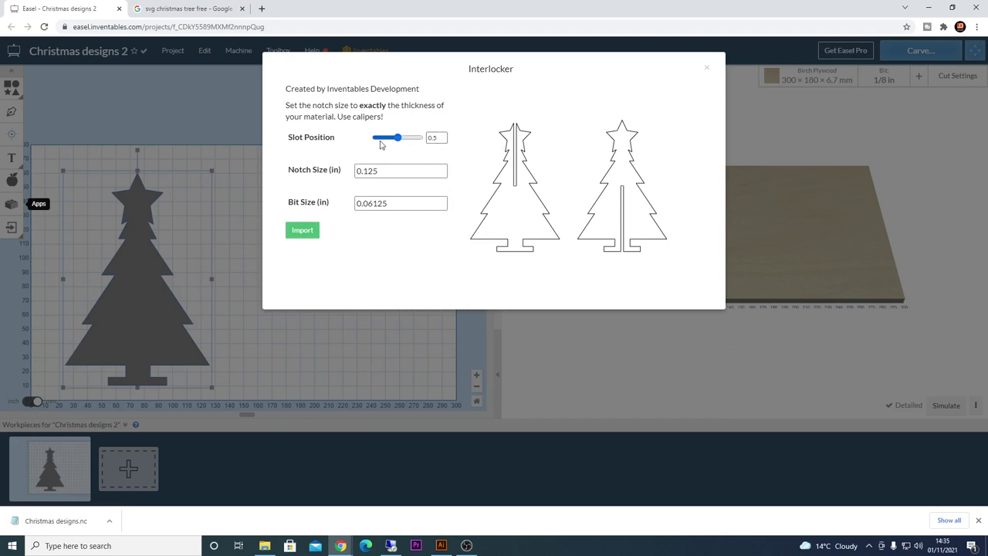
mouse_move(400, 138)
mouse_down()
mouse_move(391, 142)
mouse_move(404, 144)
mouse_up()
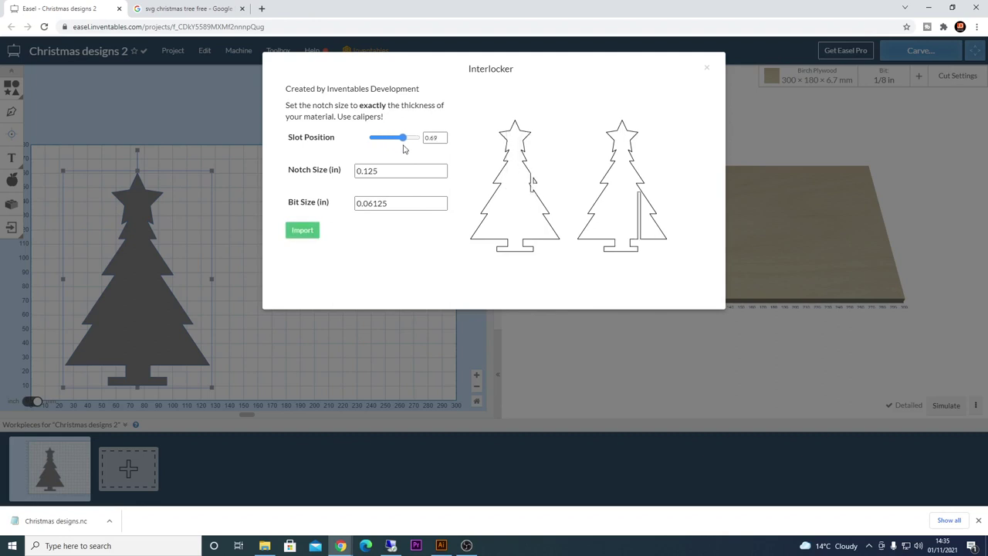
double_click(444, 138)
text(0)
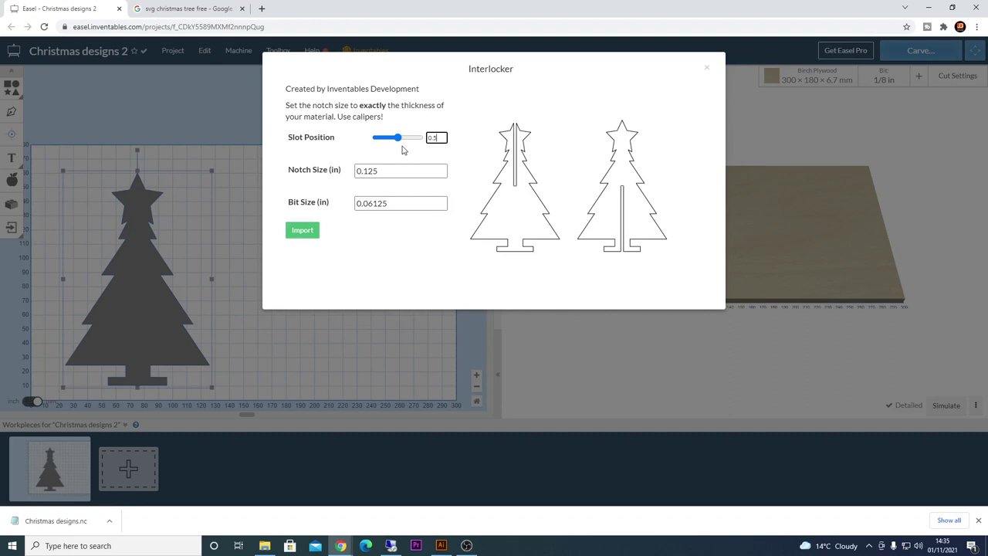
- Set the Interlocker notch size to 0.256 in, enter the bit size and import the two slotted tree pieces
drag(402, 171, 324, 178)
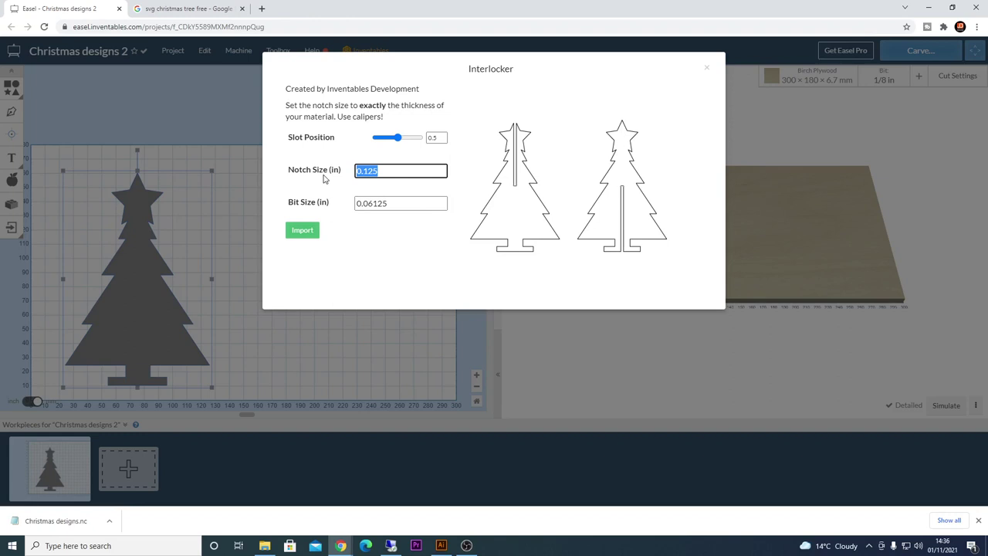
text(0.2)
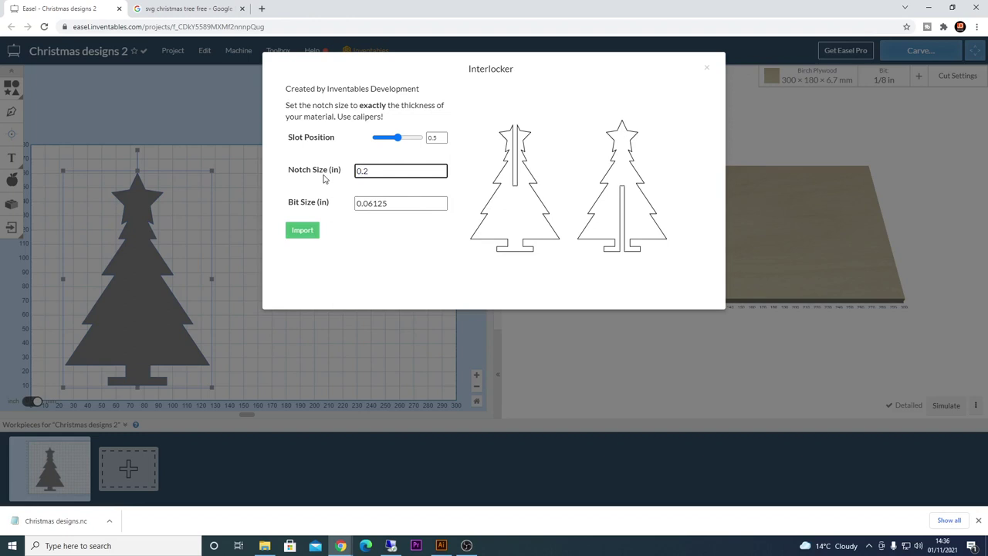
text(6)
key(BackSpace)
text(56)
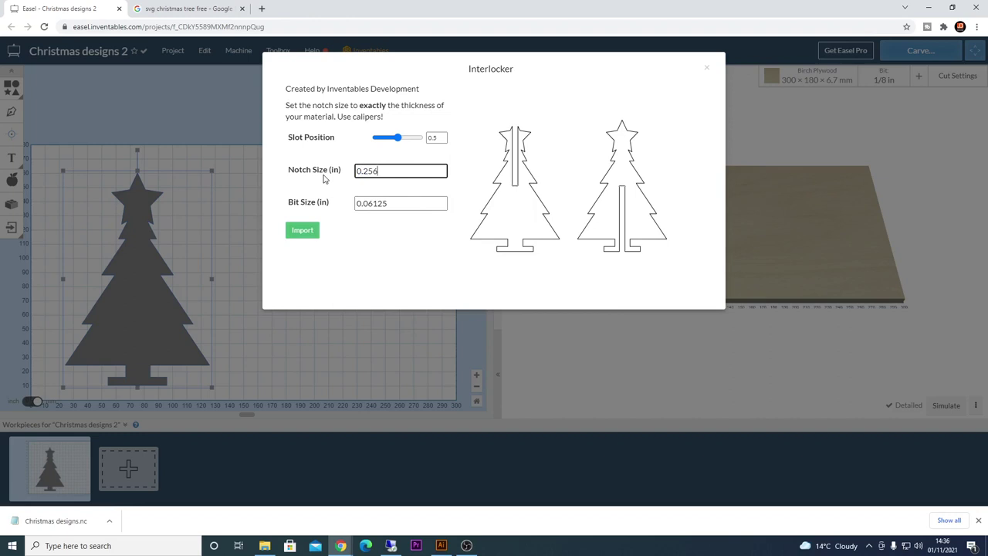
key(Tab)
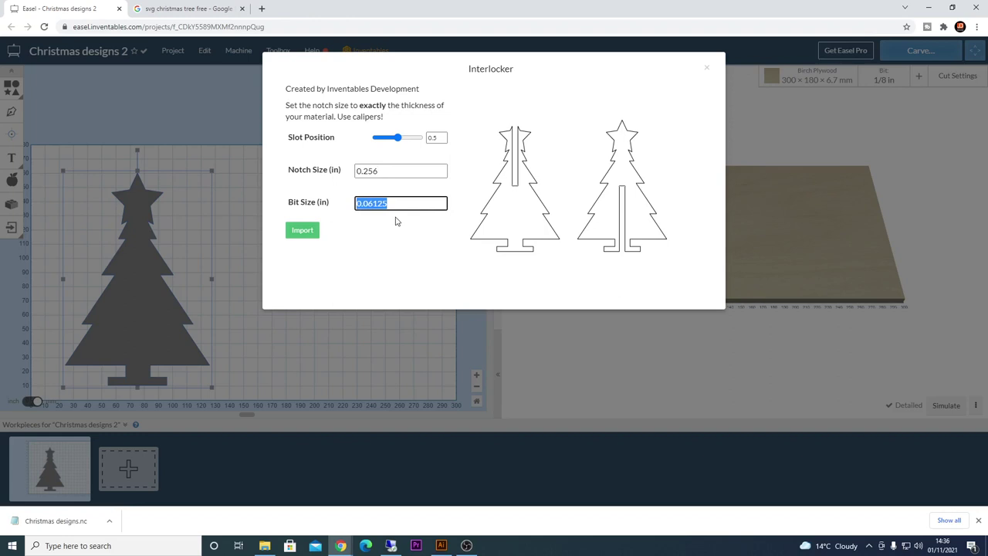
text(0)
click(302, 232)
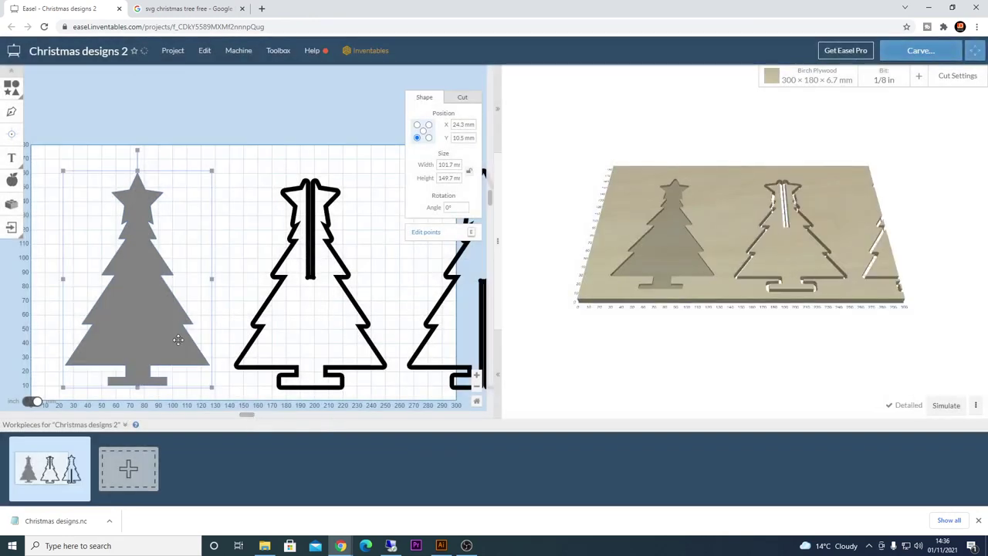
- Delete the original solid tree and move both slotted tree outlines together so they fit within the 300 × 180 mm material
click(224, 314)
click(157, 329)
key(Delete)
drag(230, 229, 456, 364)
drag(409, 323, 243, 313)
click(433, 301)
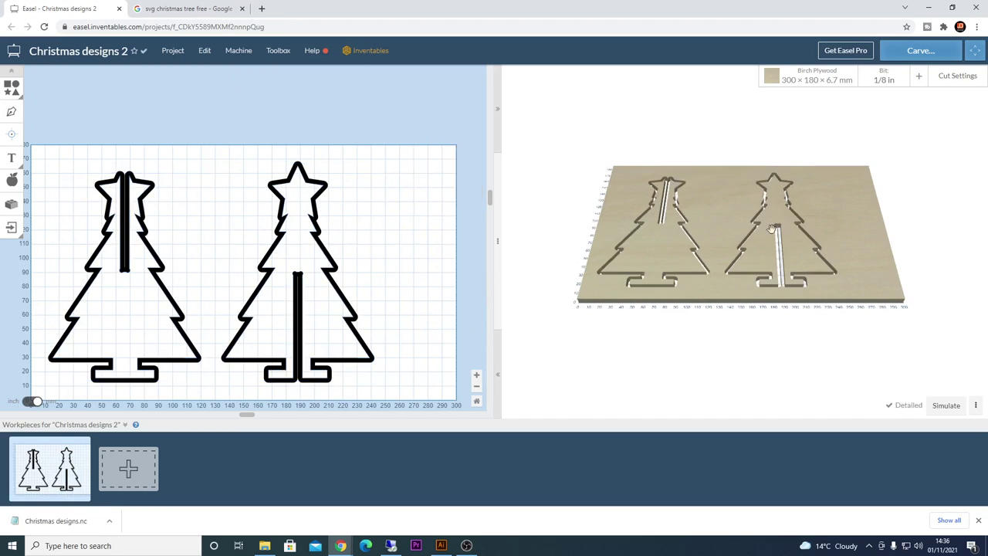
- Examine the slotted trees in the carve preview and the rounded corner reliefs at the notch ends up close
drag(694, 299, 696, 396)
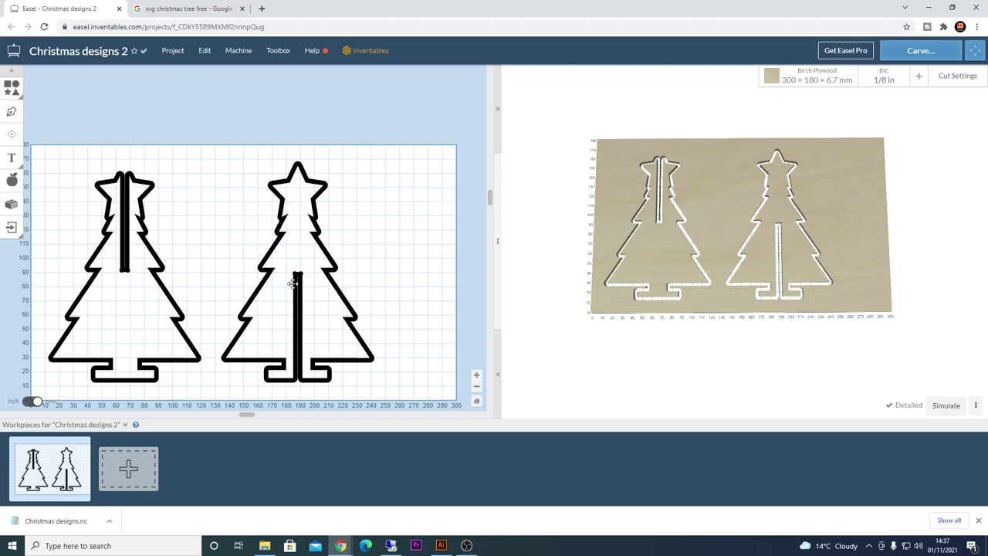
click(477, 375)
click(476, 376)
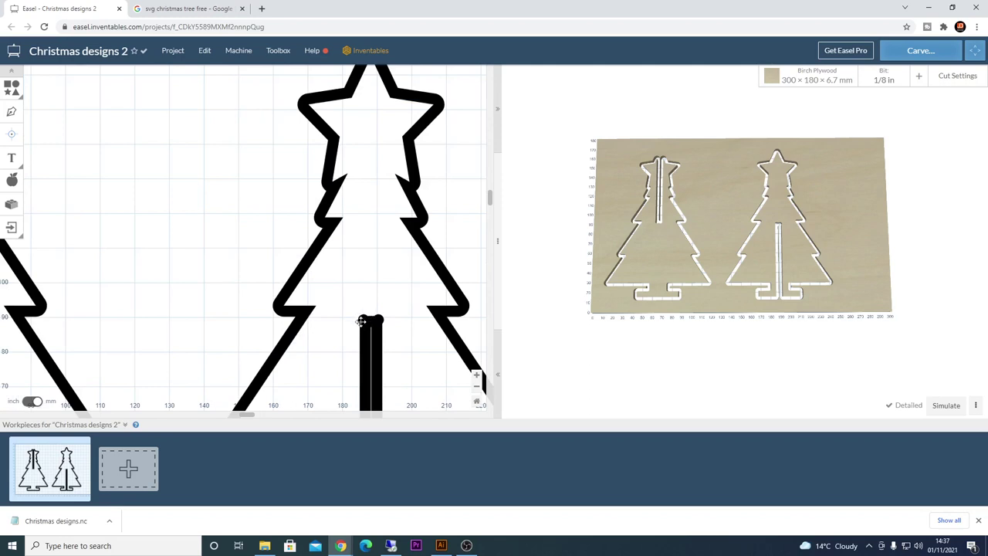
click(476, 387)
click(476, 389)
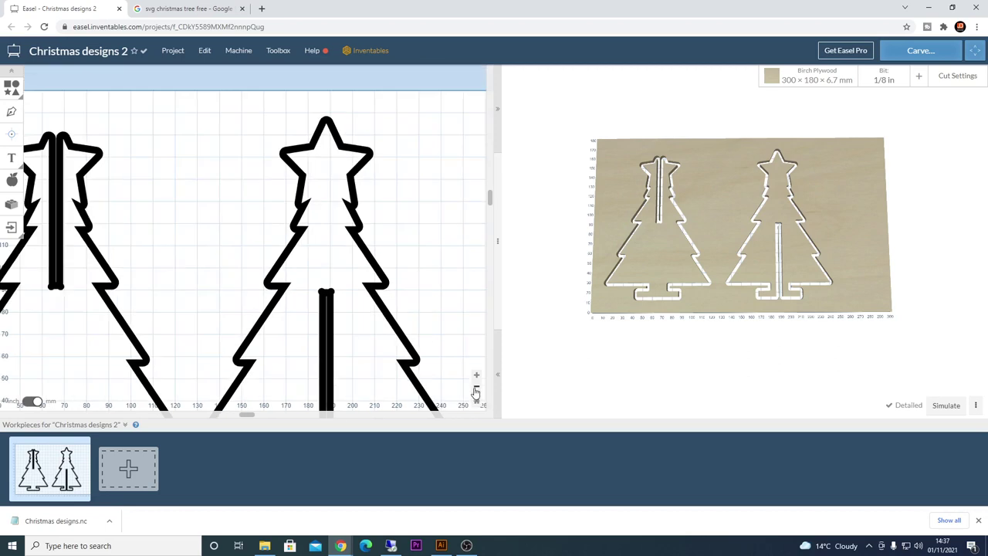
click(476, 388)
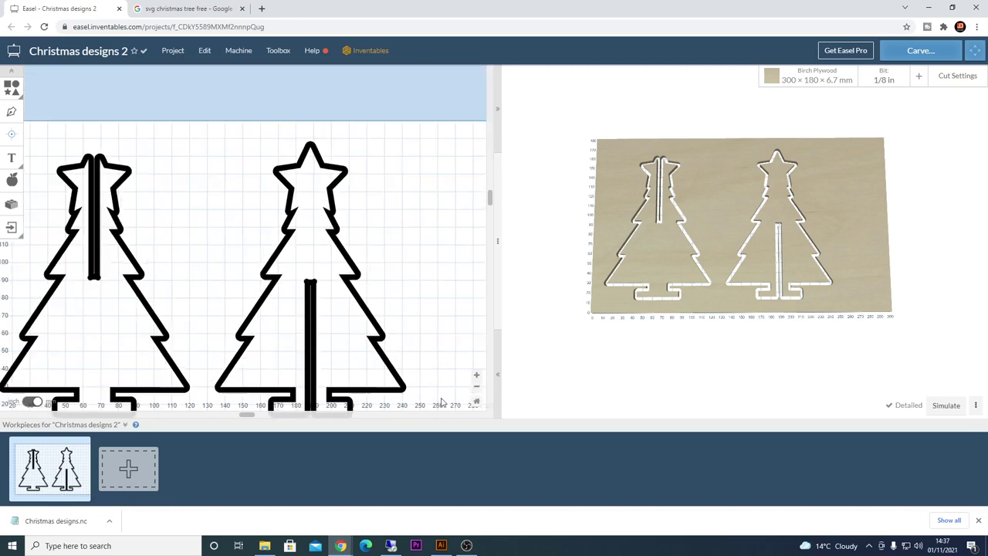
click(474, 387)
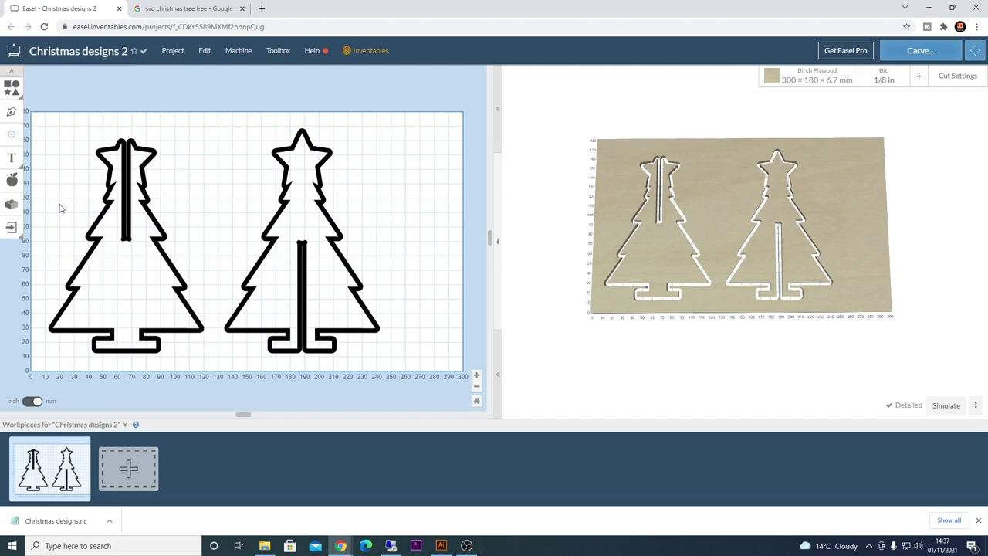
- Add a bauble circle about 7.2 mm wide, cut 6.7 mm deep, inside the lower-left branch of the first tree
click(11, 86)
click(59, 89)
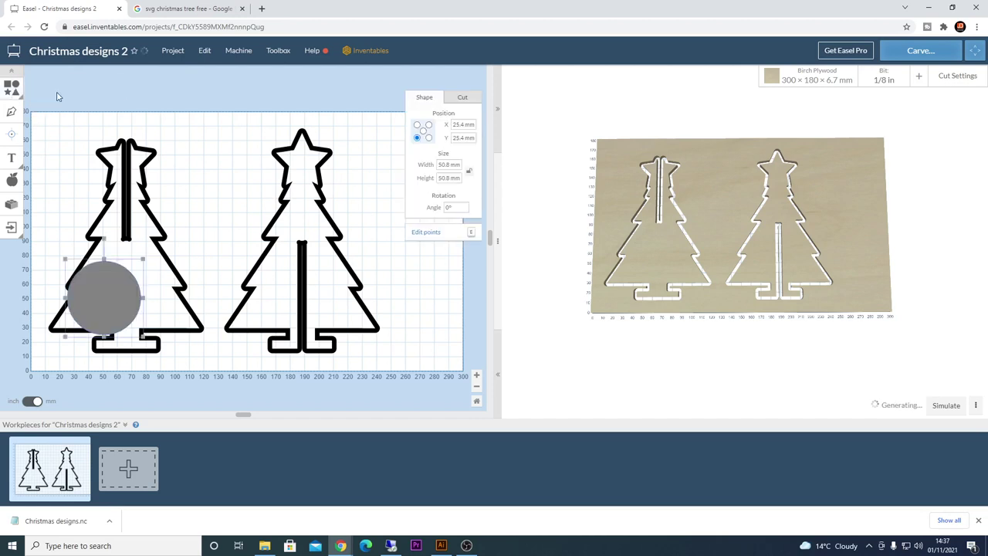
drag(144, 261, 80, 318)
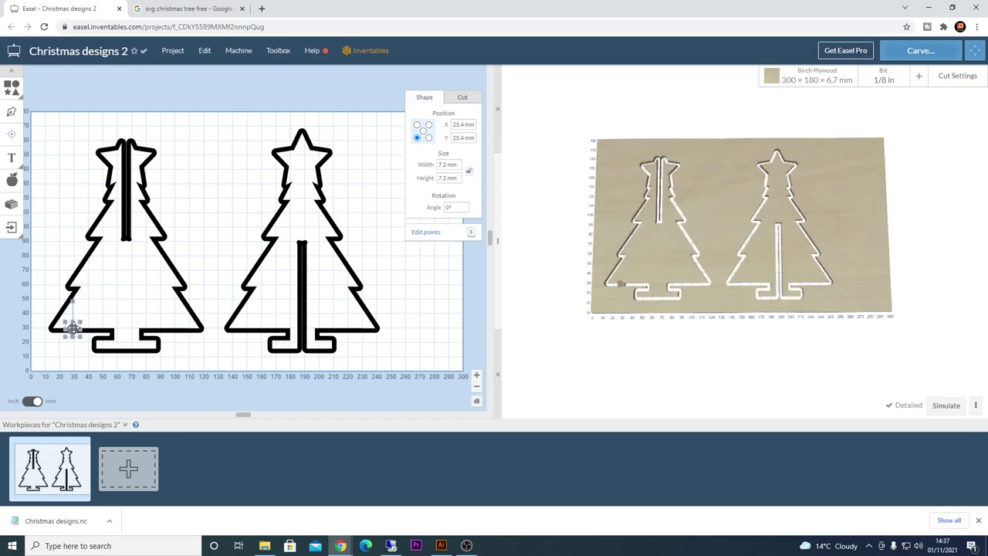
click(462, 98)
drag(444, 160, 442, 232)
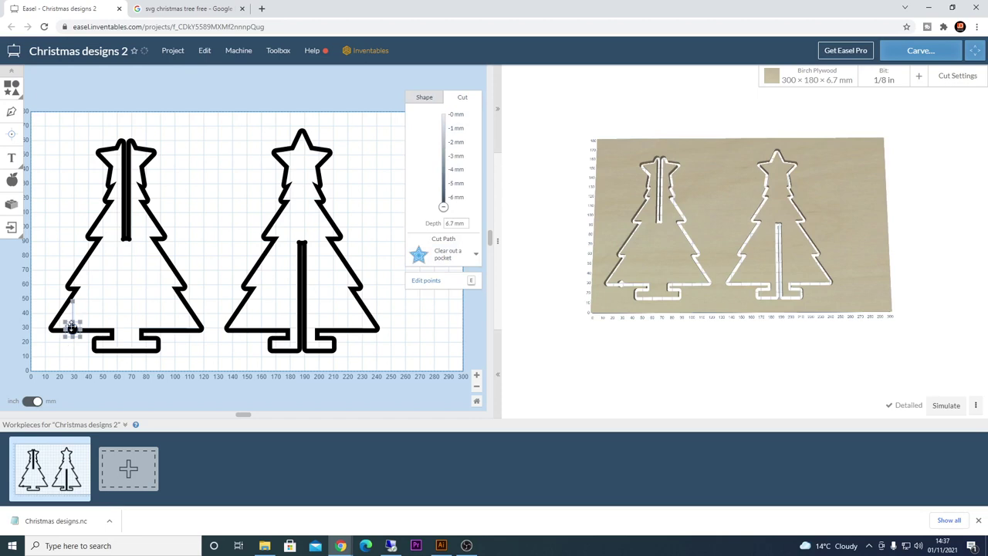
drag(73, 327, 74, 318)
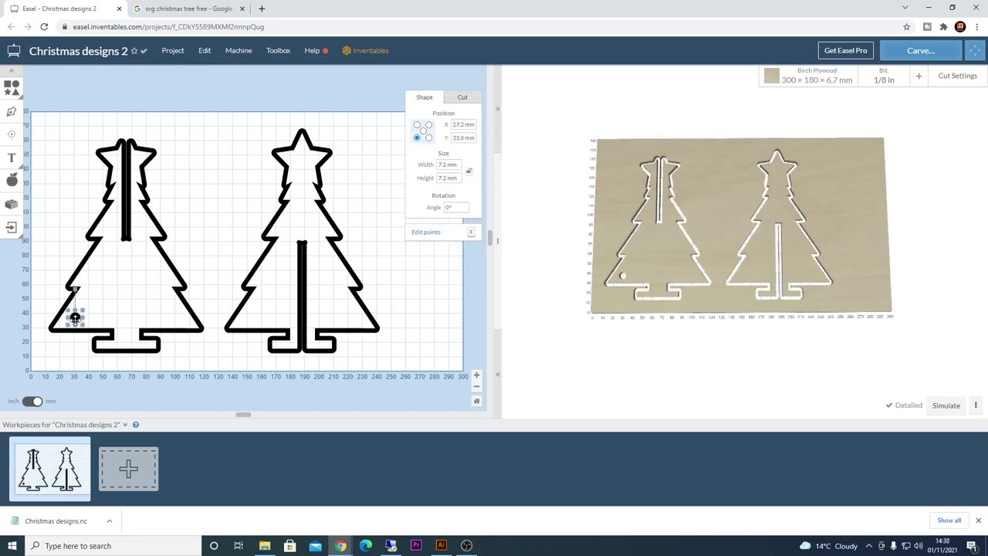
- Duplicate the bauble circle and spread the copies over both trees, giving each tree six holes
key(ctrl+d)
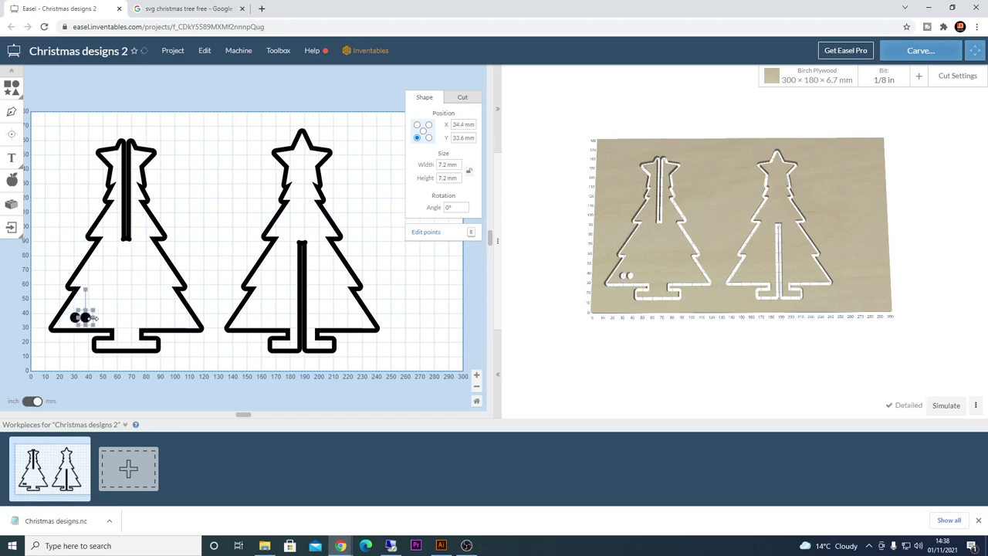
drag(90, 318, 144, 318)
key(ctrl+d)
key(ctrl+d)
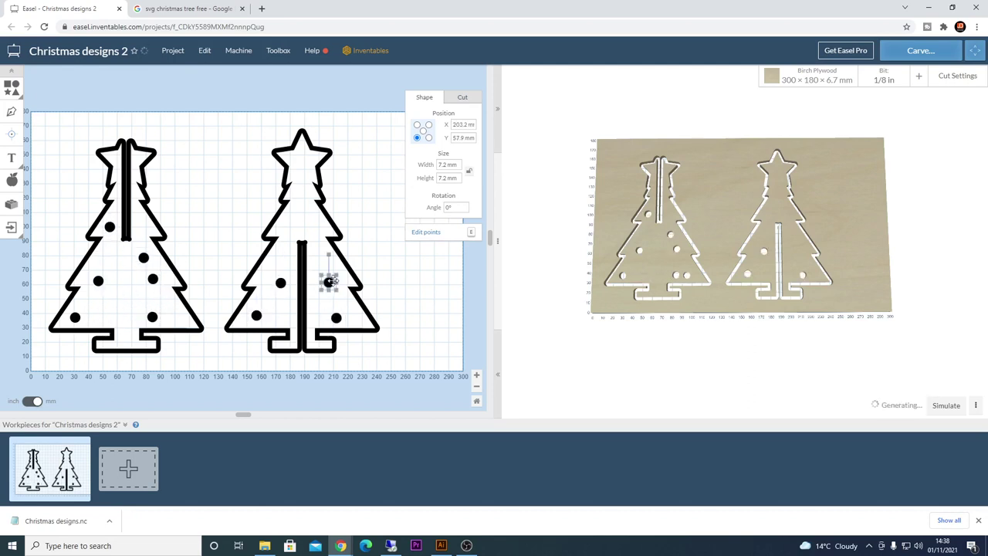
drag(326, 281, 290, 222)
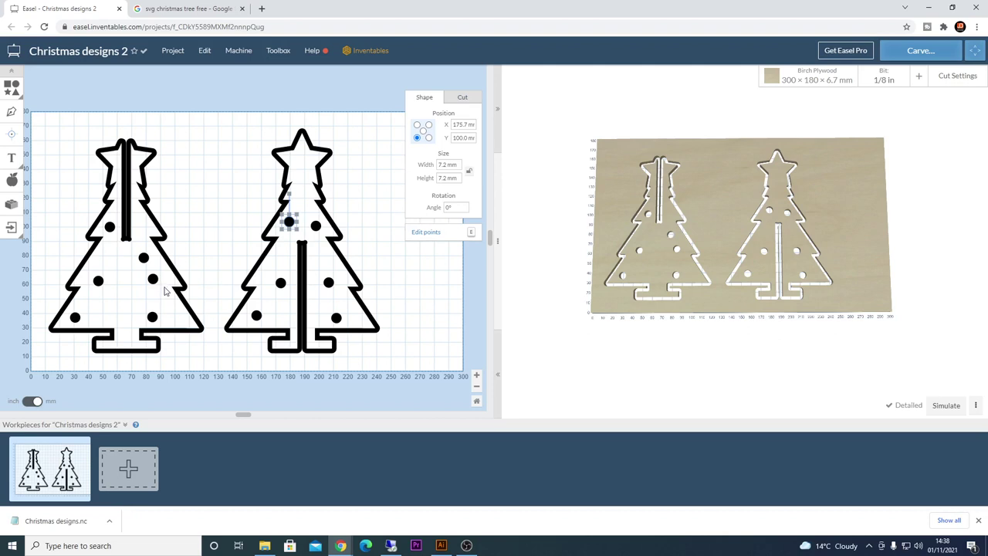
- Draw a slanted garland line about 54.6 × 10.7 mm across the lower part of the first tree with the Pen tool
click(11, 111)
click(88, 312)
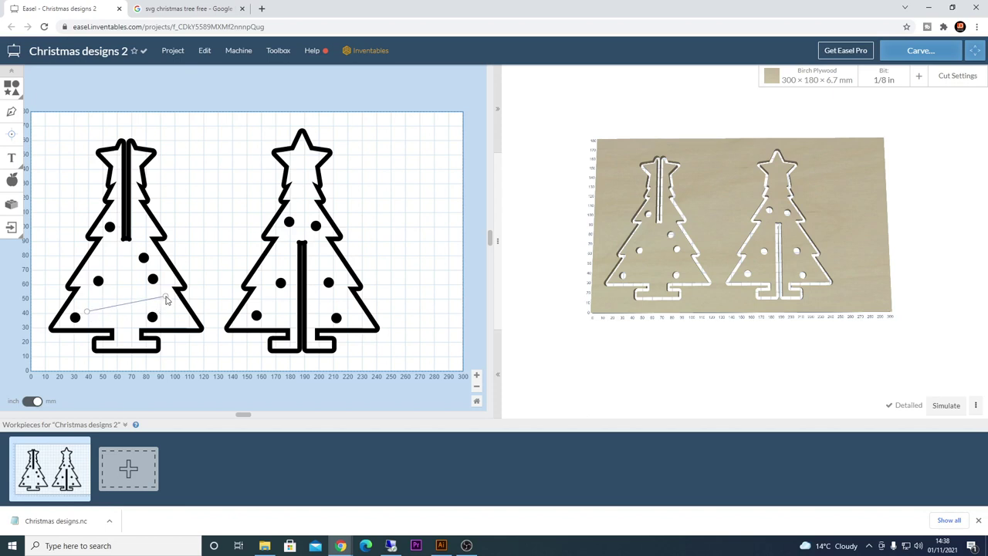
click(166, 297)
key(Escape)
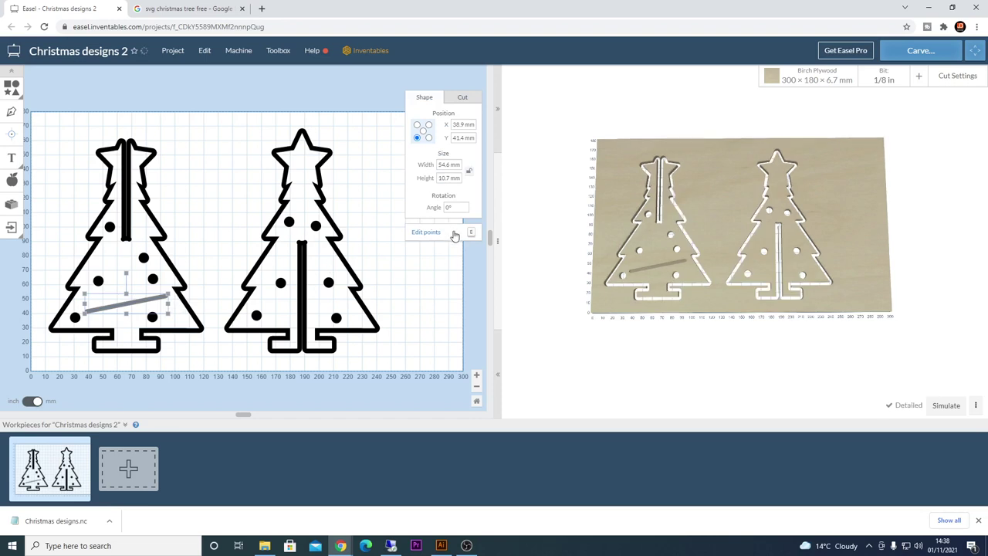
- Make the garland line's right end point curved and adjust its handle so the line sags gently, about 11.5 mm high
click(474, 232)
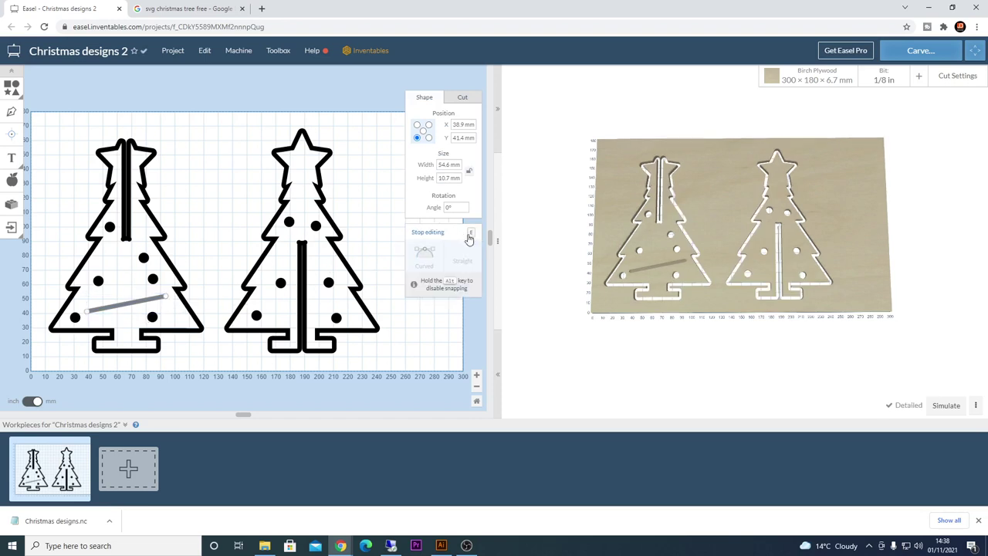
click(165, 296)
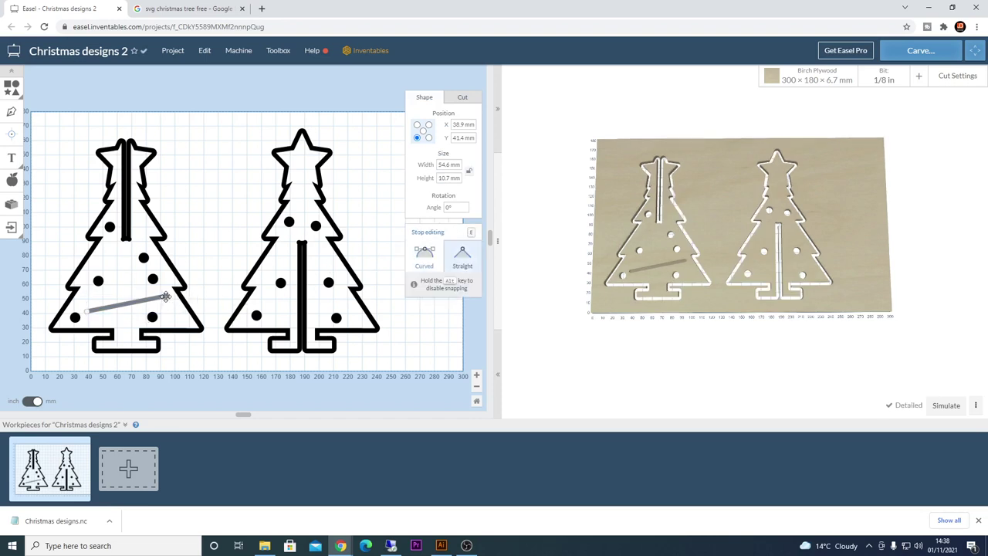
click(425, 257)
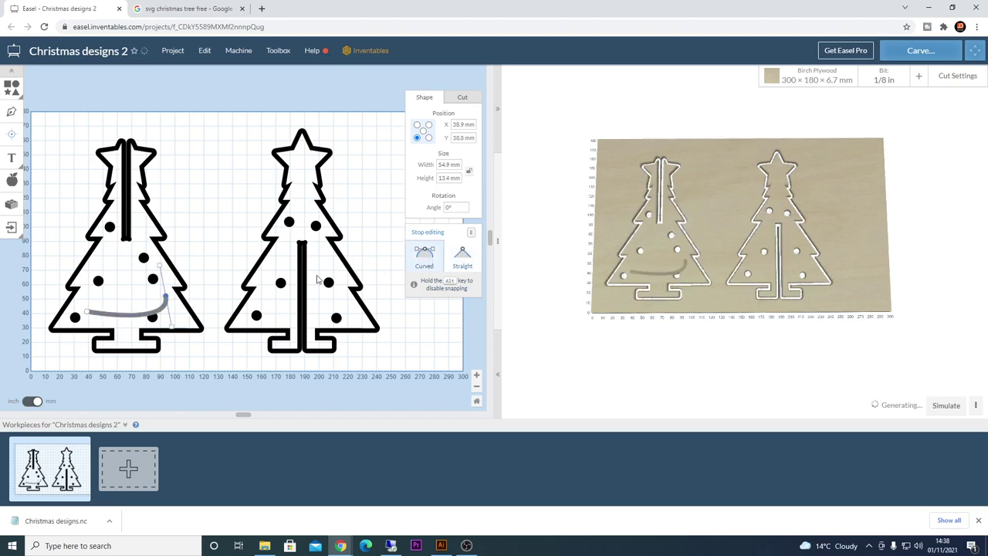
drag(172, 325, 130, 318)
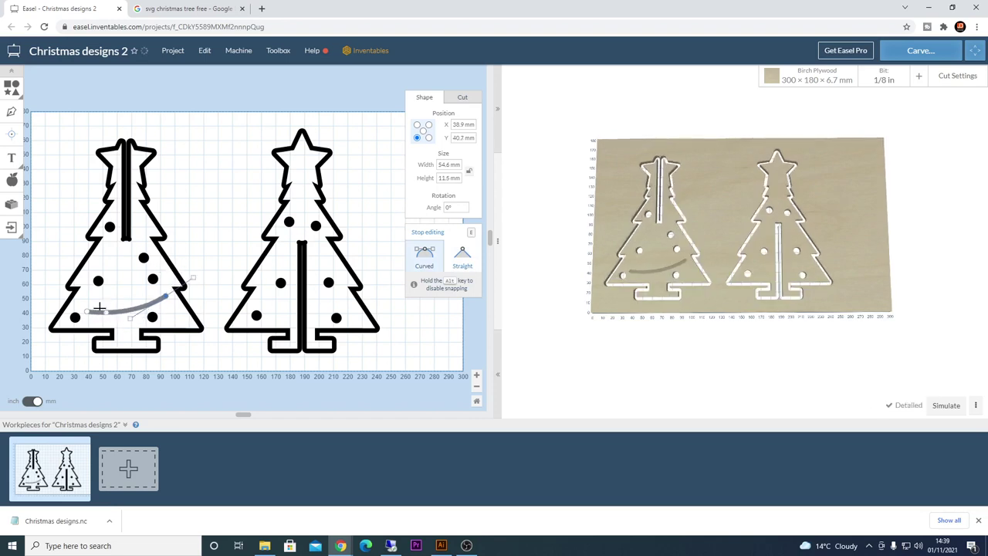
click(138, 308)
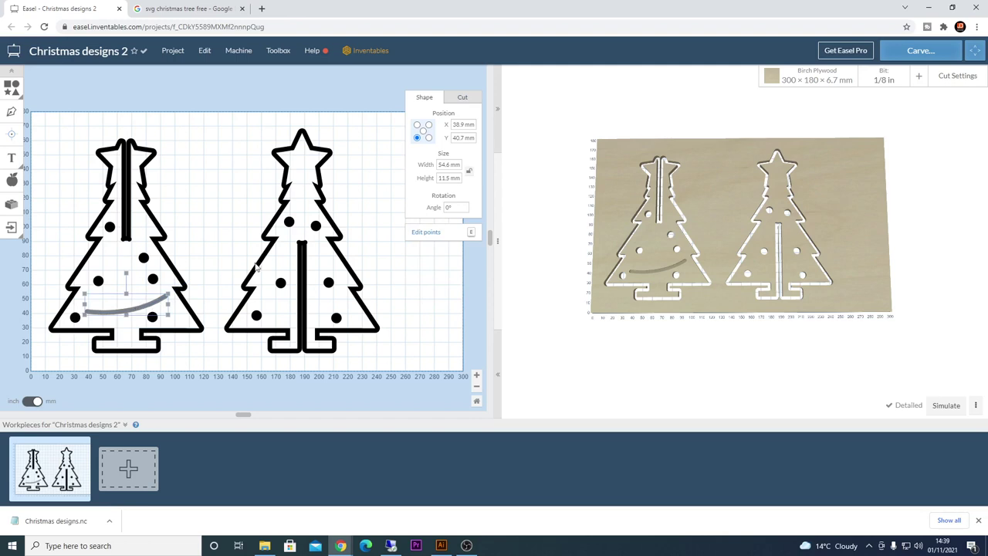
- Set the garland's cut depth to the full 6.7 mm and turn off its tabs
click(461, 98)
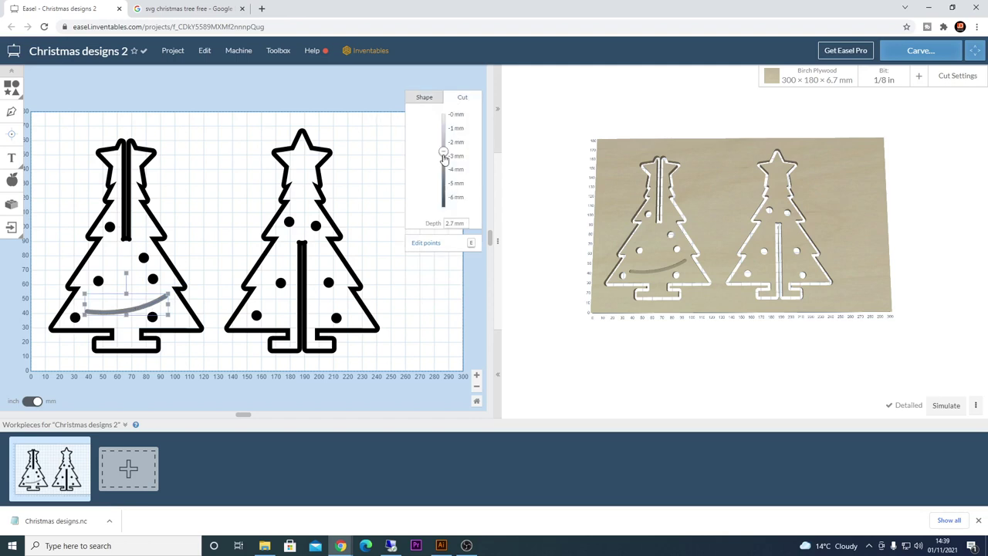
drag(444, 157, 442, 207)
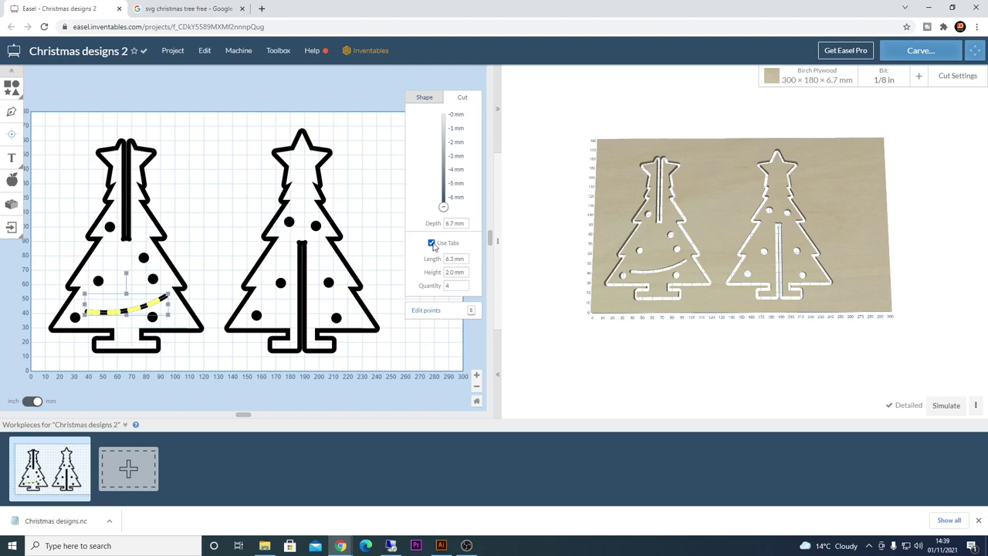
click(432, 243)
- Copy the garland, shrink the copy to about 42 × 8.9 mm and place it higher on the first tree
click(135, 307)
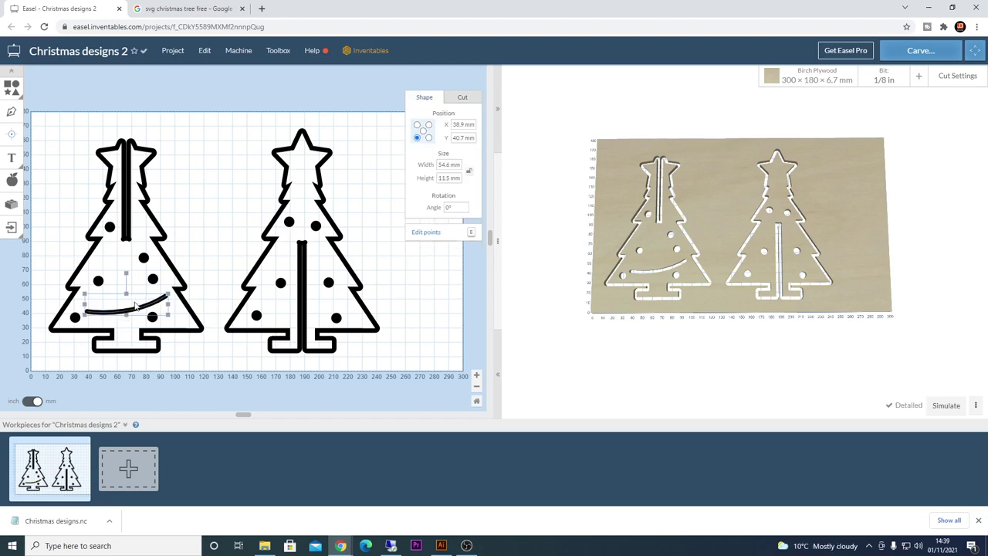
key(ctrl+c)
key(ctrl+v)
drag(218, 305, 155, 256)
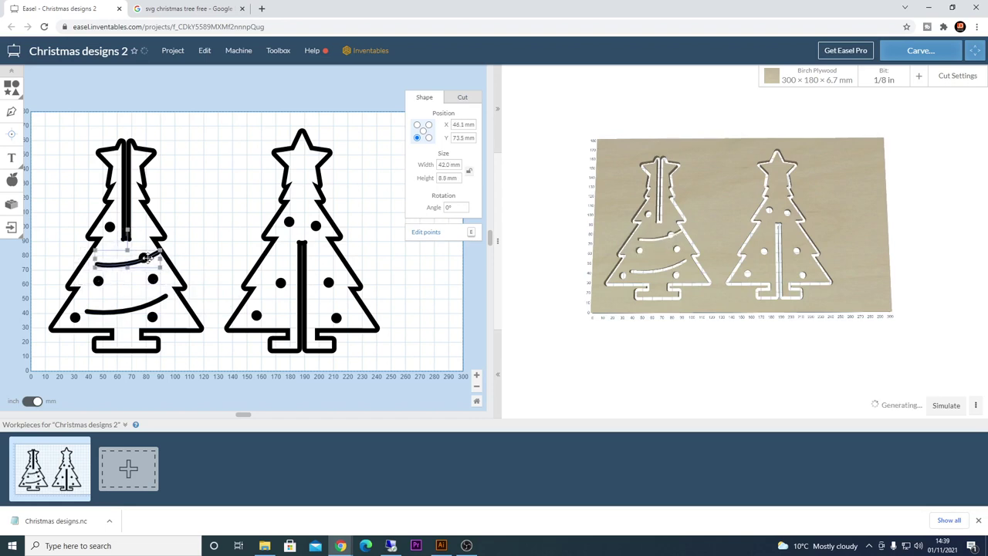
- Move the bauble overlapping the upper garland to just above it, at about X 73 mm, Y 82 mm
click(159, 246)
click(141, 245)
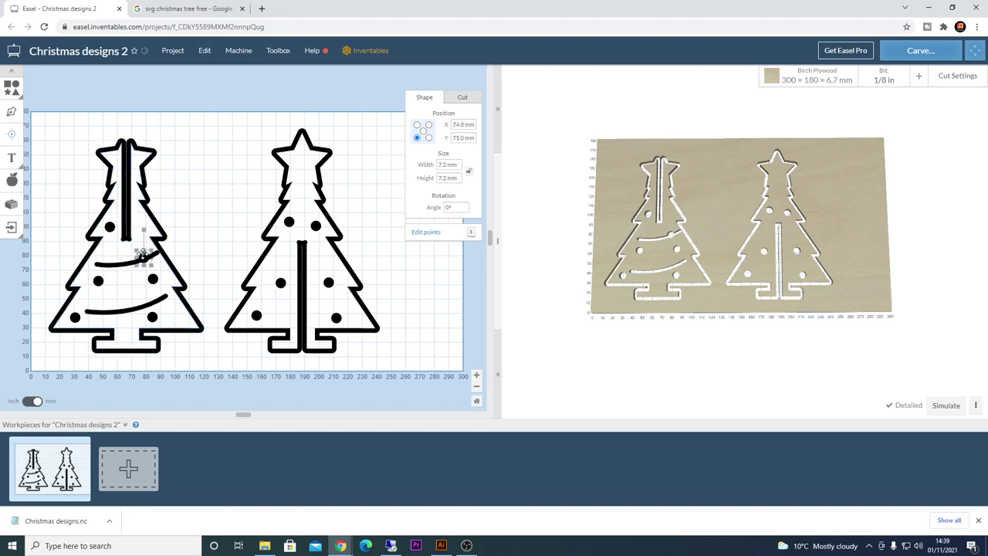
drag(141, 245, 140, 245)
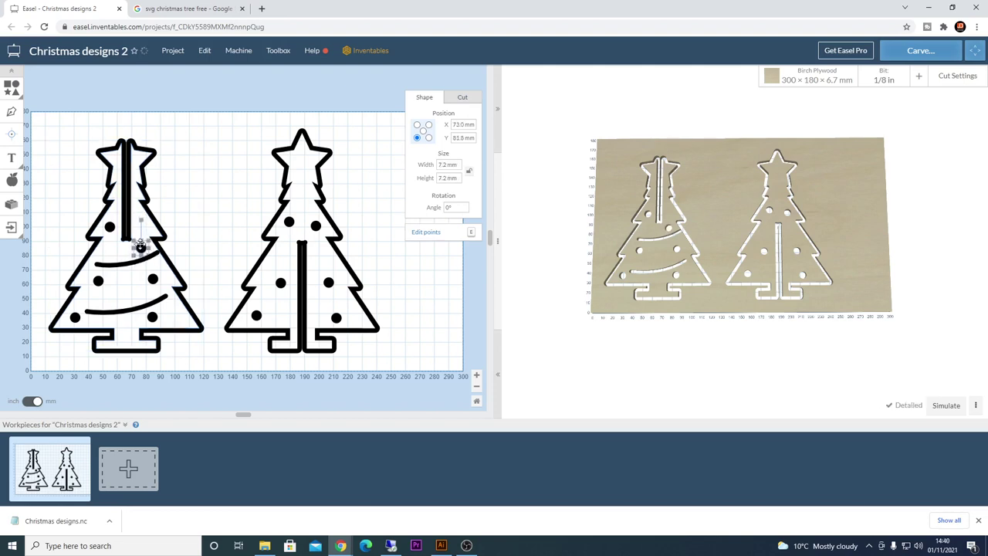
- Paste a copy of the 54.6 mm garland across the lower part of the second tree, at about X 160 mm, Y 44 mm
click(216, 261)
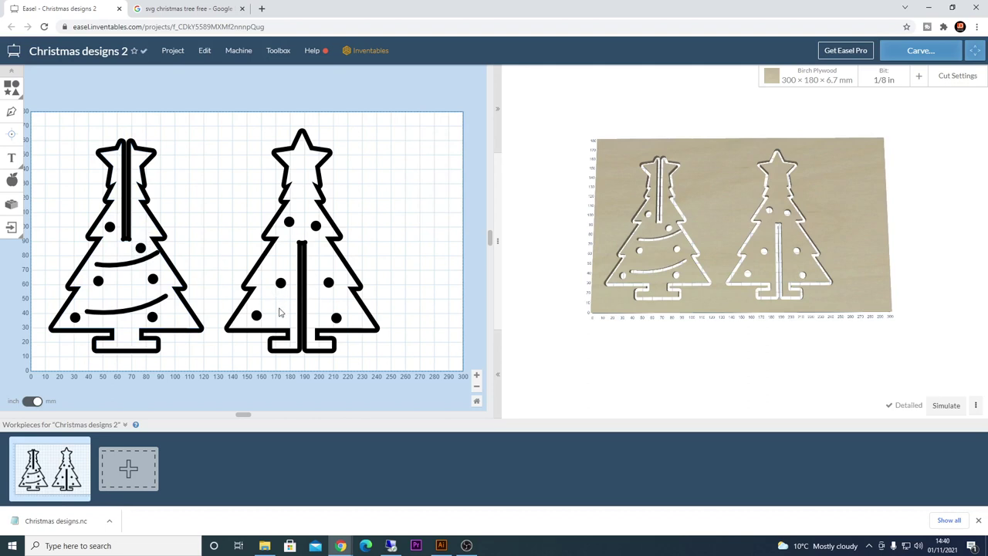
key(ctrl+v)
drag(307, 307, 318, 303)
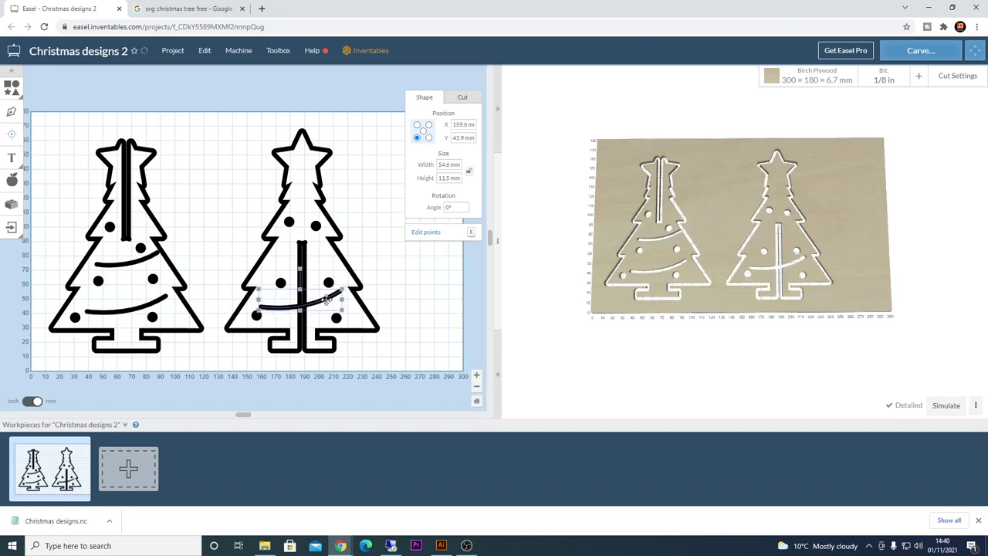
- Paste another garland, shrink it to about 38.4 × 8.1 mm and place it higher on the second tree, at about X 167.5 mm, Y 76.7 mm
key(ctrl+v)
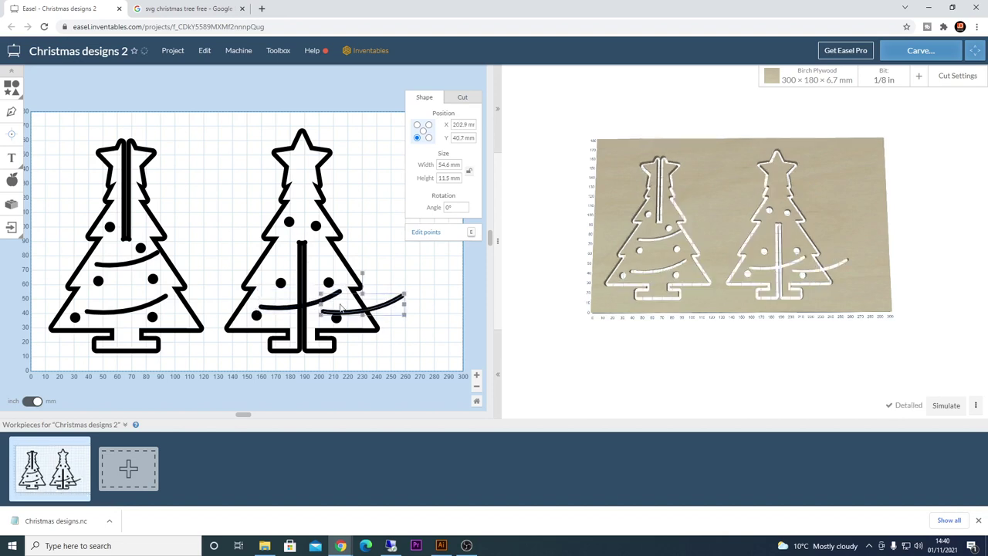
shift+click(349, 313)
click(426, 312)
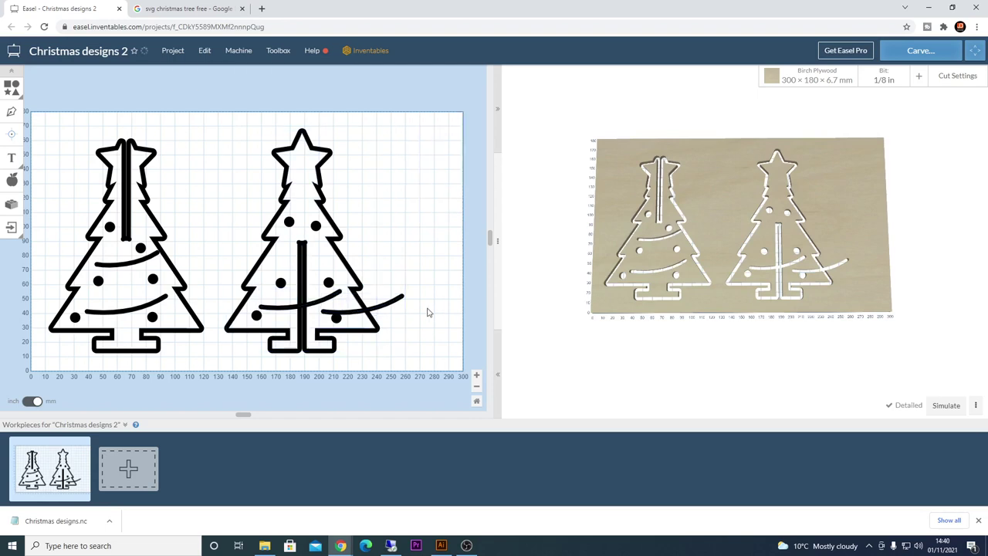
drag(394, 302, 317, 255)
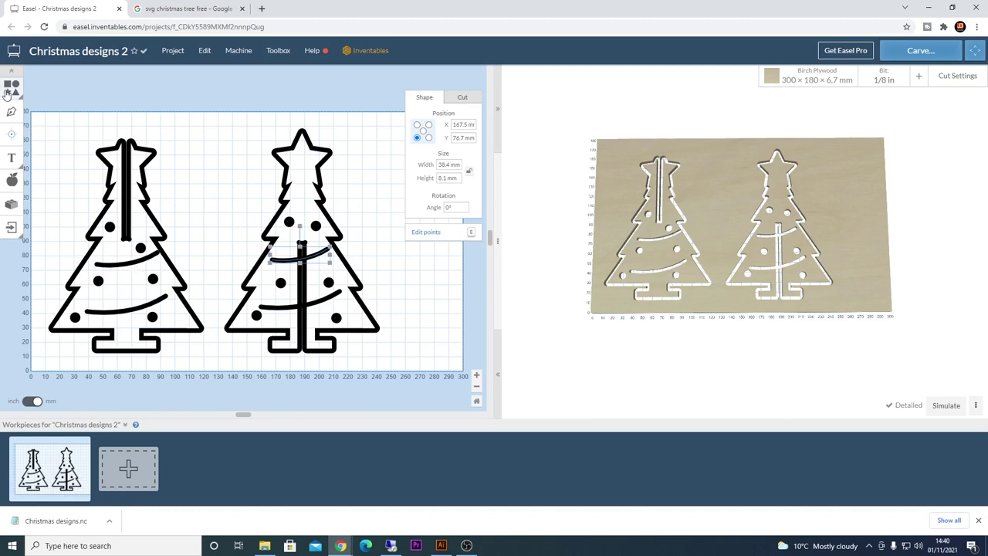
- Add a star about 16.7 mm wide between the first tree's two garlands, at about X 60 mm, Y 50 mm
mouse_move(9, 89)
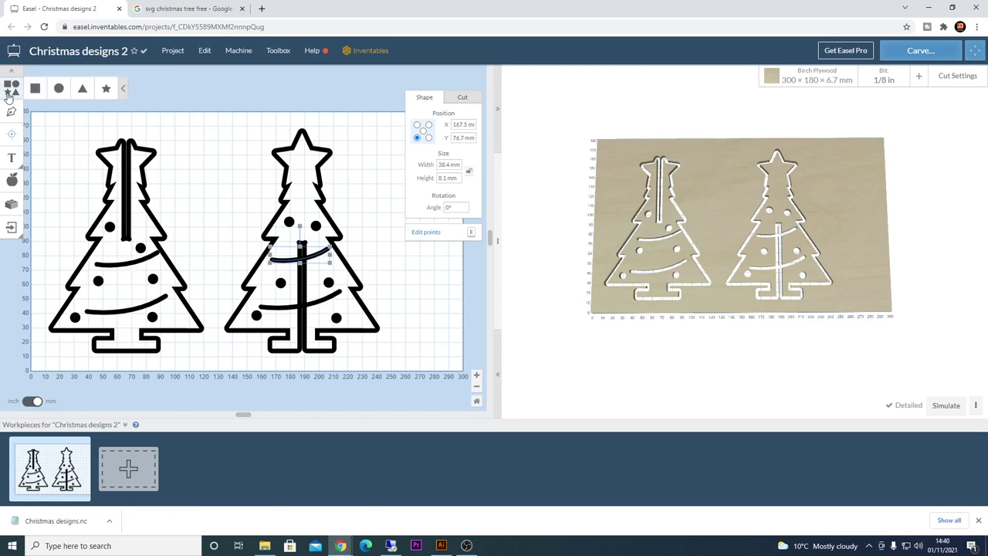
click(106, 88)
drag(136, 263, 134, 285)
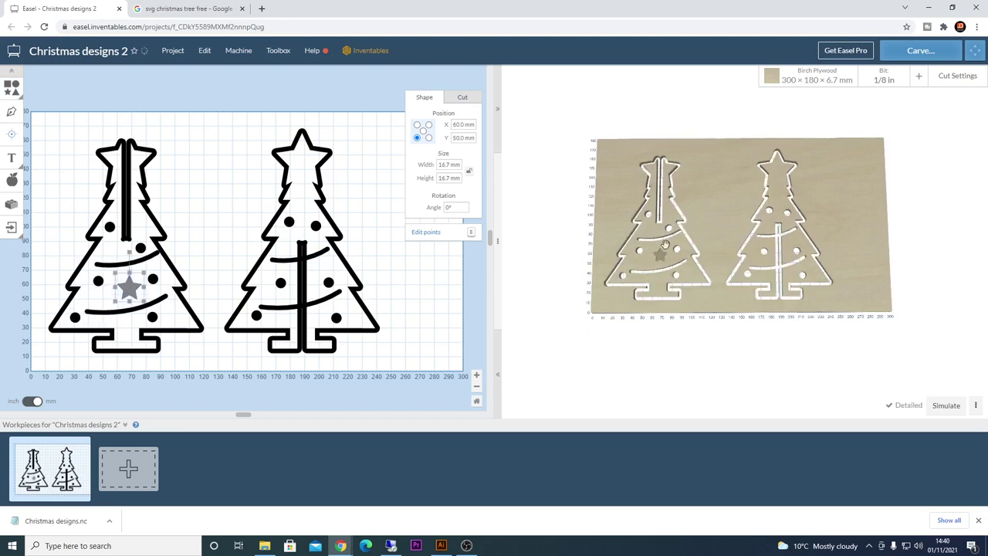
scroll(648, 254, up, 2)
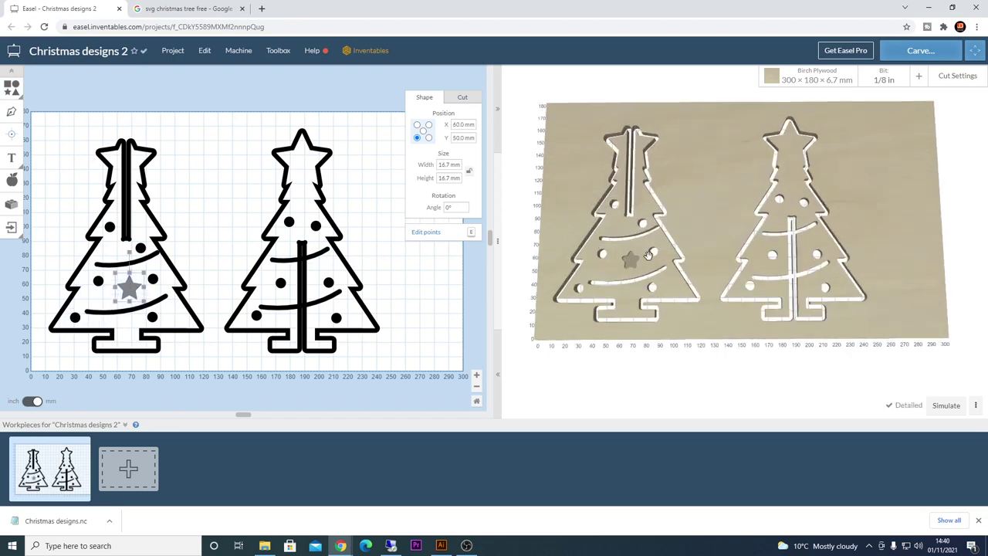
scroll(649, 253, up, 2)
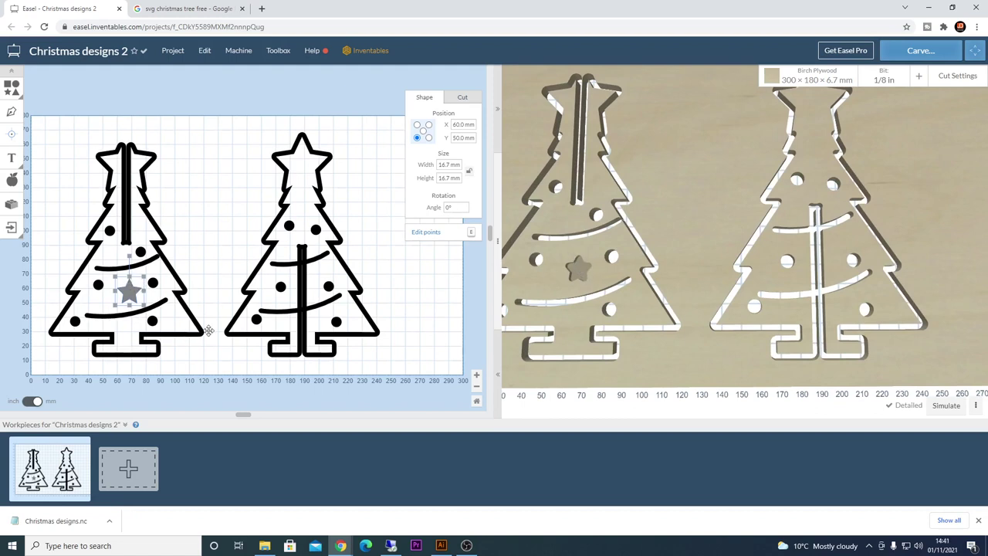
- Set the star's cut depth to the full 6.7 mm, check it in the preview and delete the star
click(457, 99)
drag(445, 154, 444, 206)
drag(741, 321, 688, 294)
drag(605, 305, 715, 372)
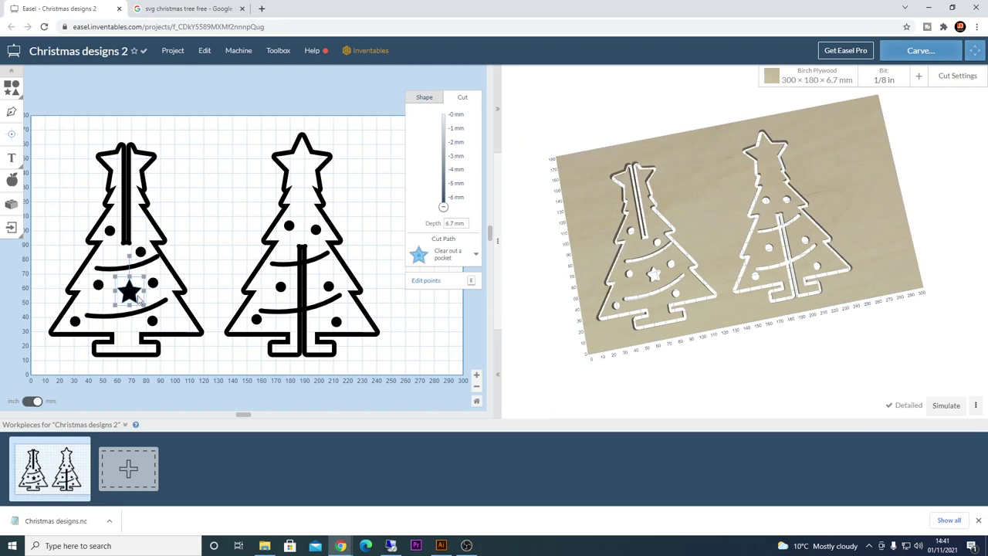
key(Delete)
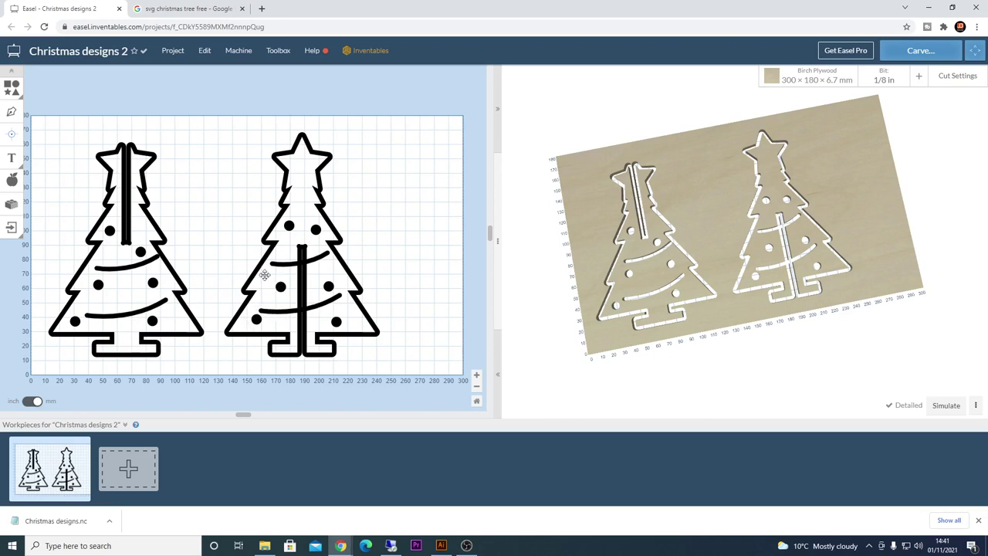
- Simulate the carve of both trees and examine the toolpaths and the estimated carving time
click(948, 406)
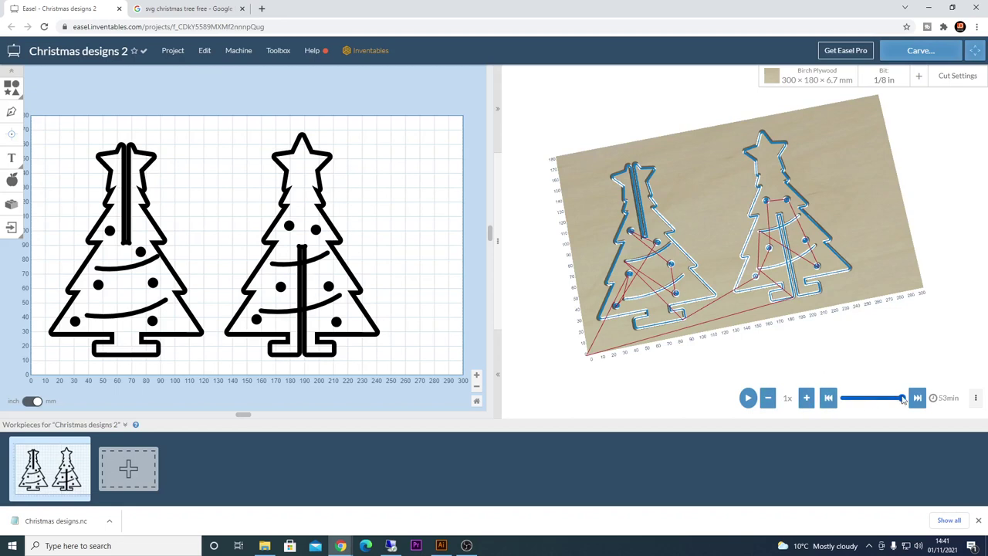
mouse_move(903, 399)
mouse_down()
mouse_move(841, 410)
mouse_move(894, 402)
mouse_up()
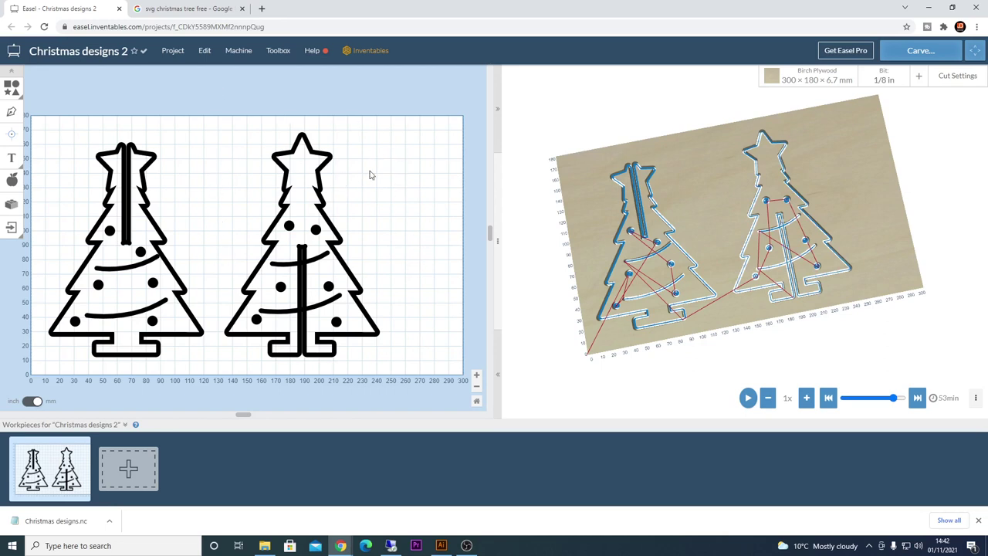
- Turn the complete second tree with its slot, baubles and garlands upside down by rotating it exactly 180°
drag(447, 114, 223, 380)
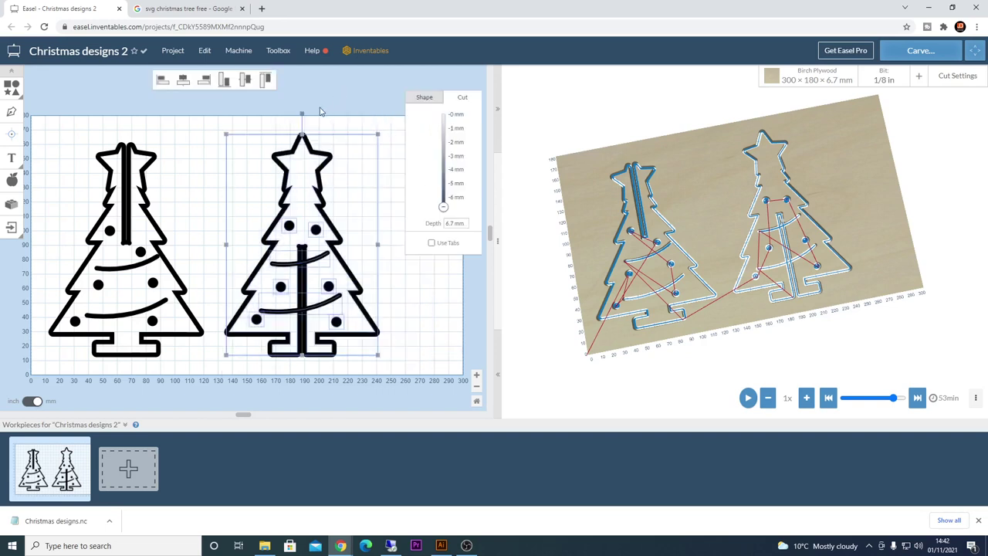
drag(303, 113, 302, 364)
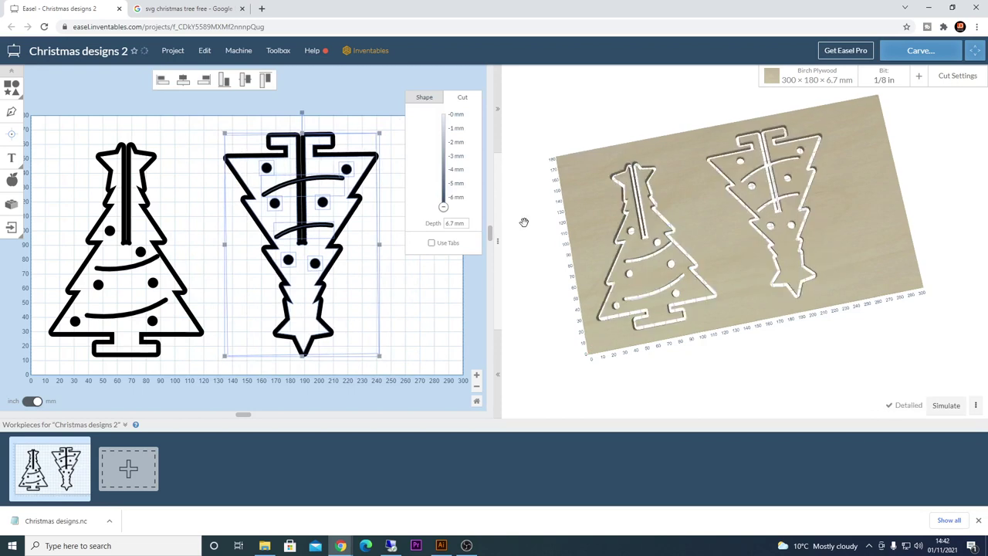
click(430, 97)
click(456, 207)
text(180)
key(Return)
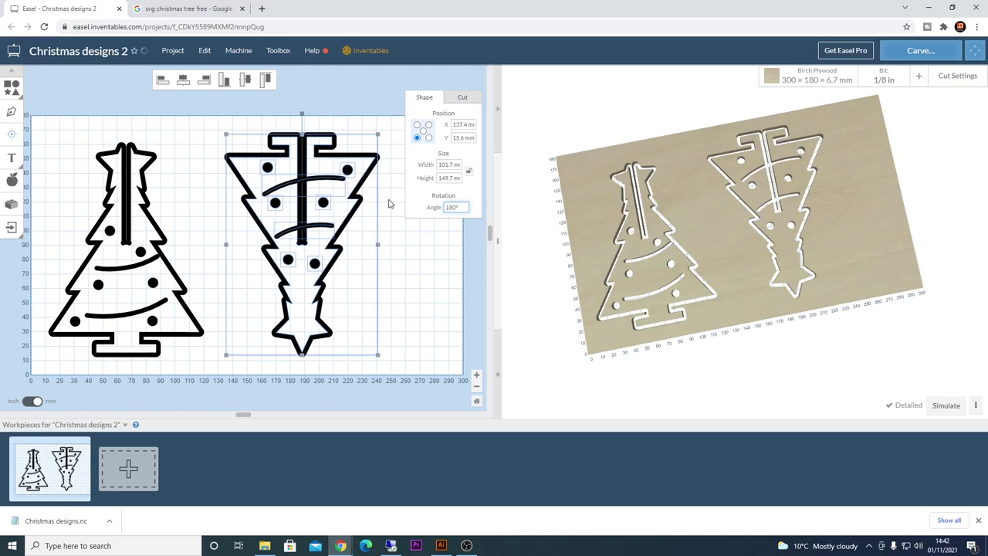
- Move the upside-down tree close beside the first one, at about X 97 mm, Y 16.3 mm, and open the cut settings
drag(332, 254, 274, 253)
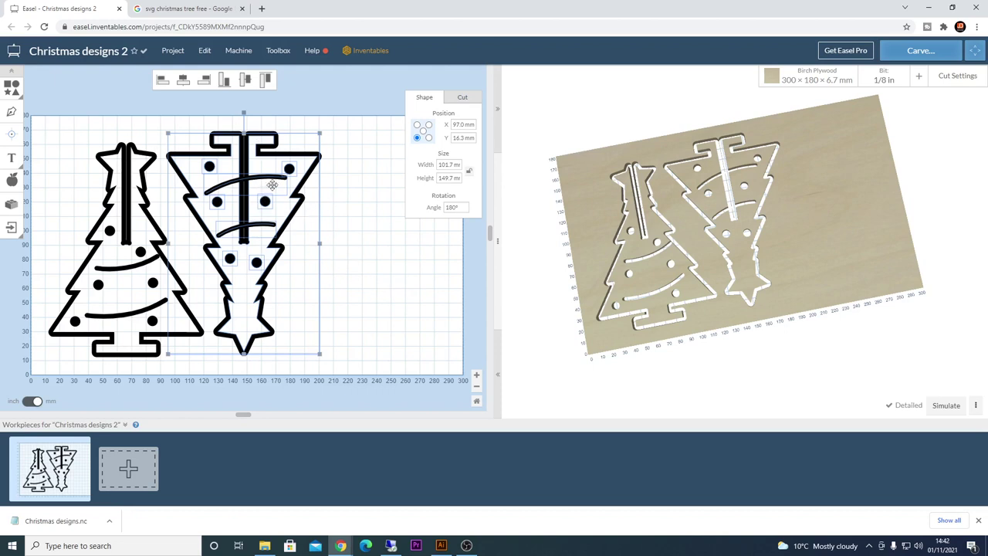
click(416, 271)
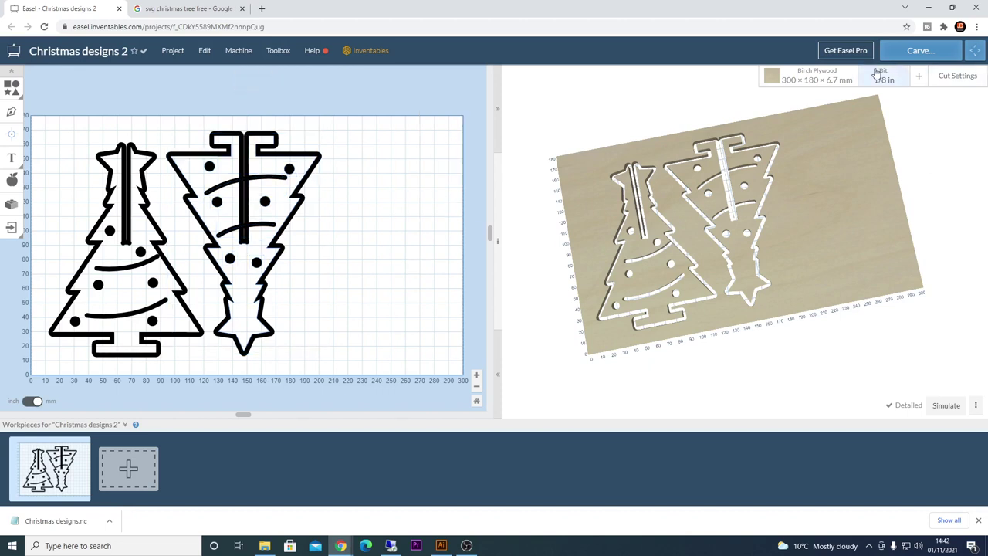
click(957, 78)
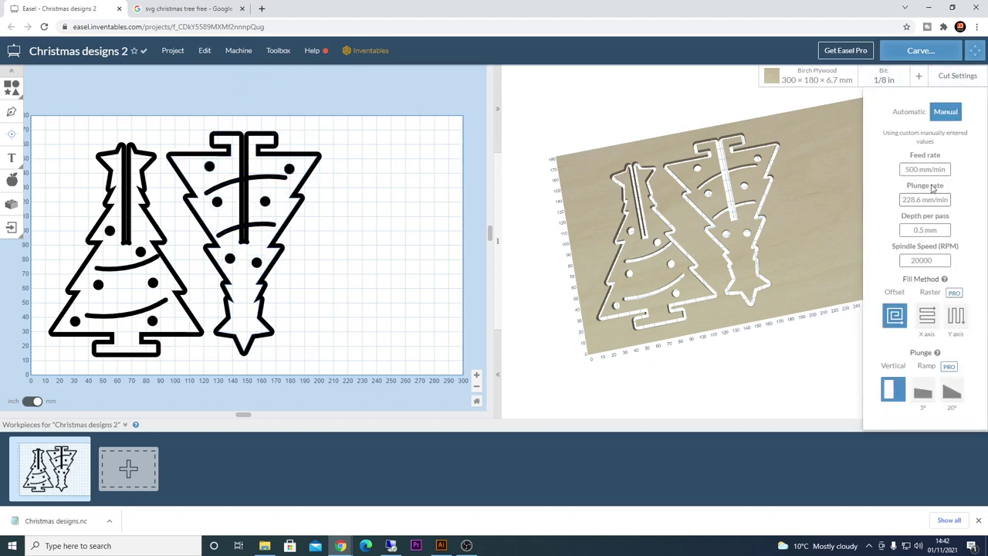
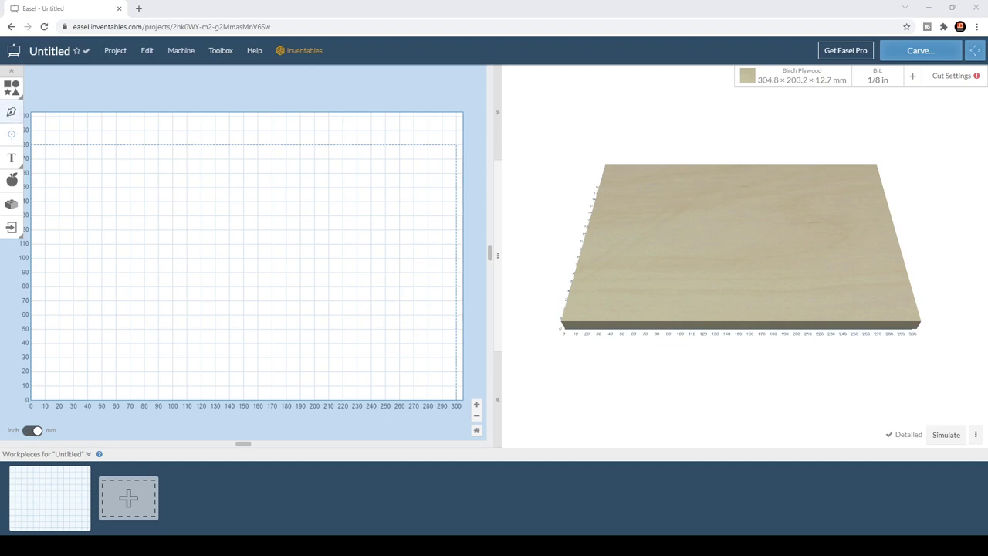
- Try a basic star enlarged to about 160 mm and rotated to about 359.2° on the blank workpiece, and delete it
click(12, 87)
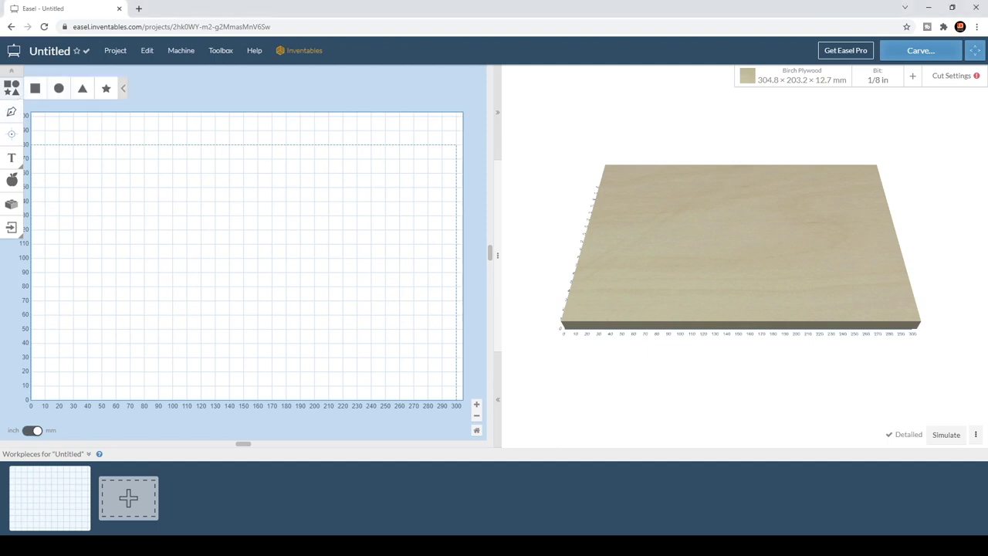
click(108, 90)
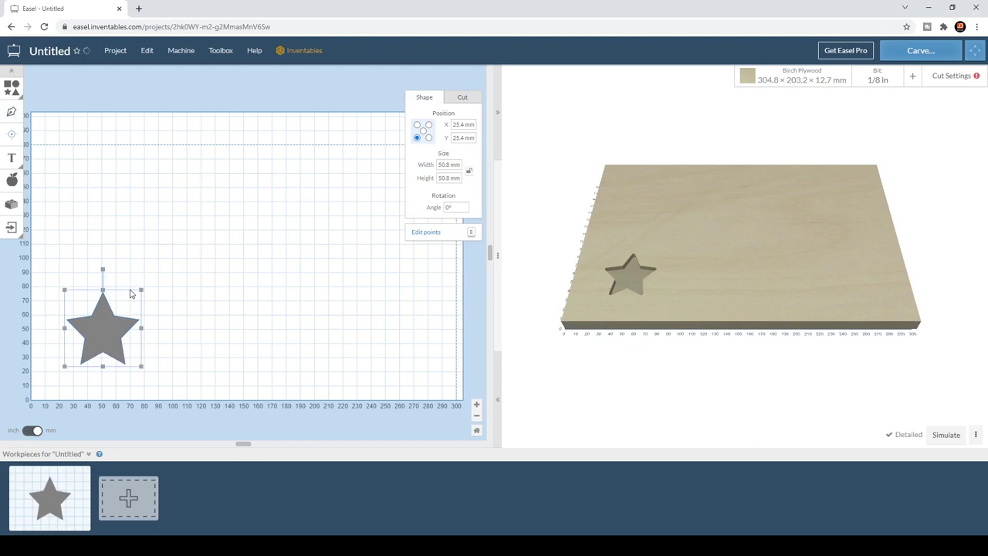
drag(141, 291, 340, 162)
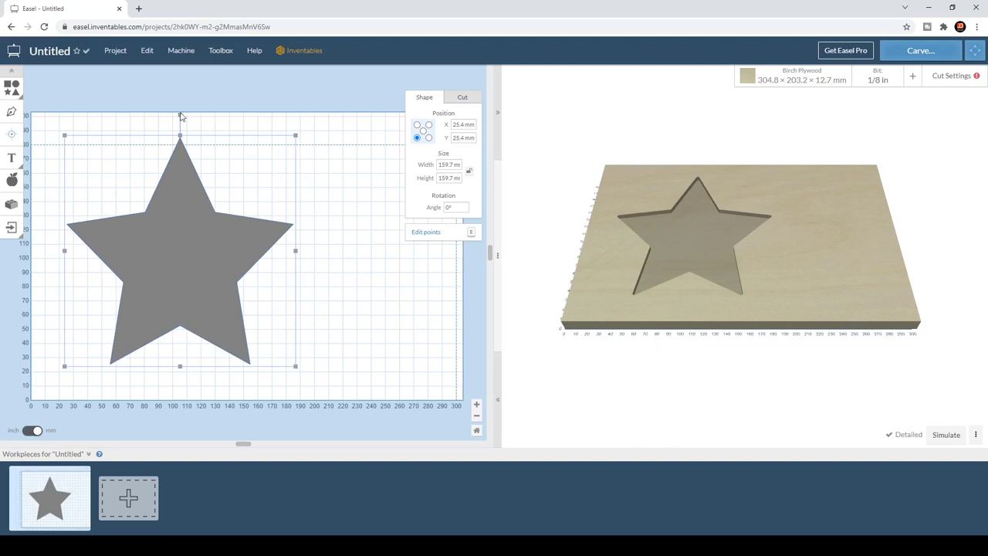
drag(180, 115, 182, 136)
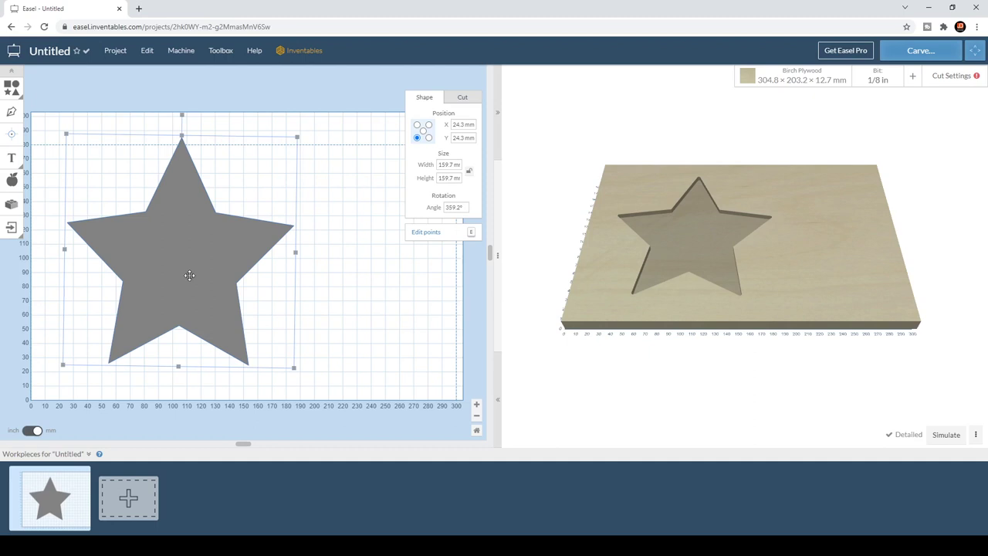
key(Delete)
- Generate a star with 5 points and an inner radius of 60 using the Star Generator app and import it
click(11, 206)
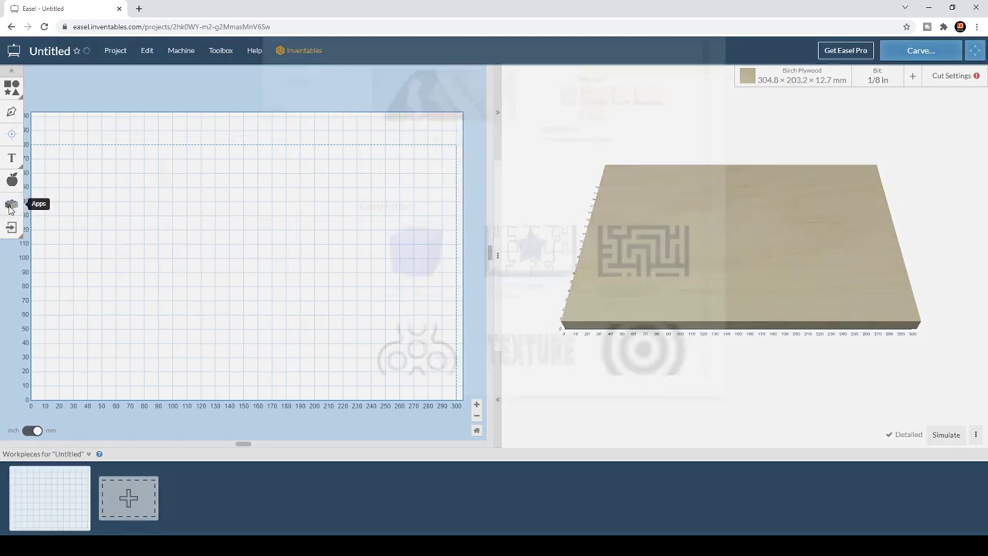
scroll(472, 336, down, 3)
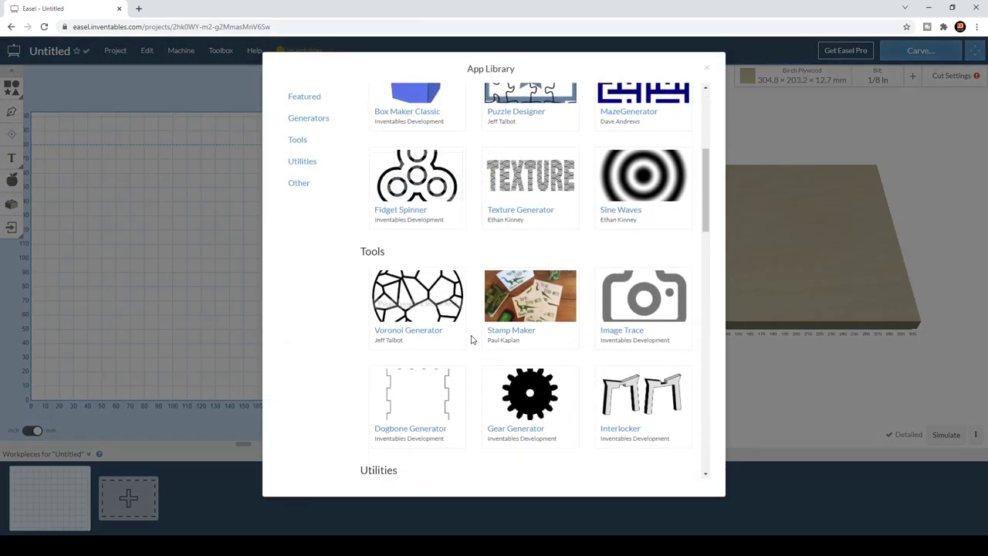
scroll(471, 338, down, 4)
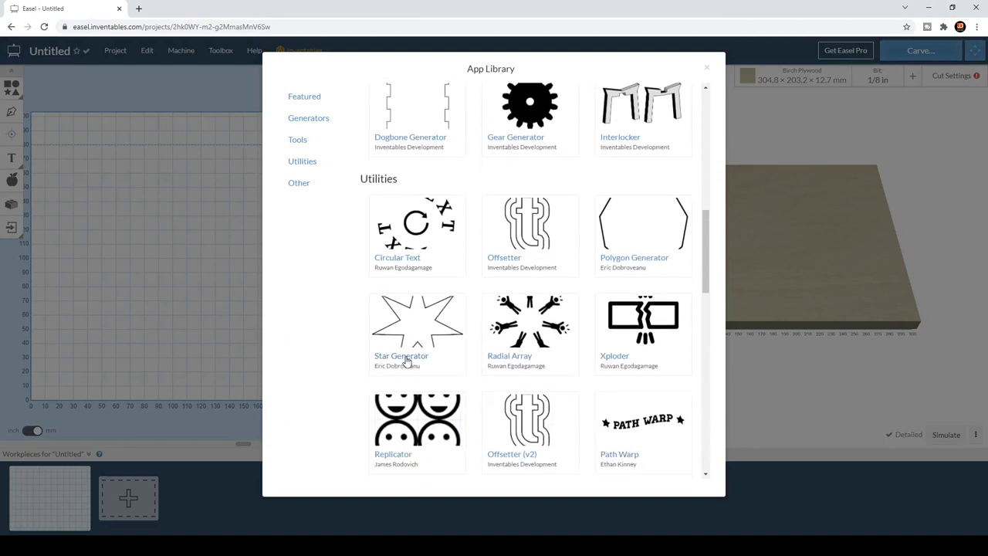
click(405, 359)
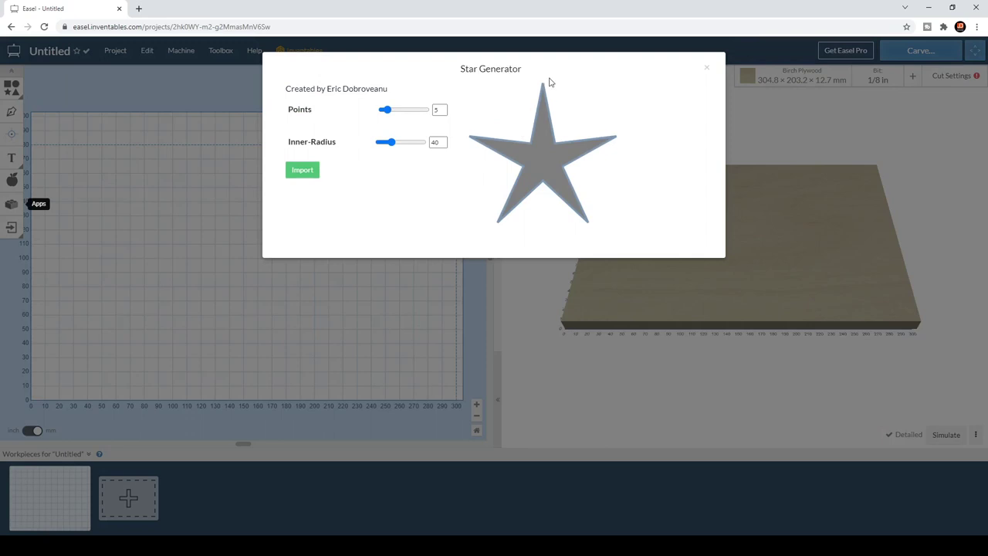
mouse_move(390, 112)
mouse_down()
mouse_move(403, 112)
mouse_move(387, 115)
mouse_up()
mouse_move(393, 146)
mouse_down()
mouse_move(406, 147)
mouse_move(381, 152)
mouse_move(399, 154)
mouse_up()
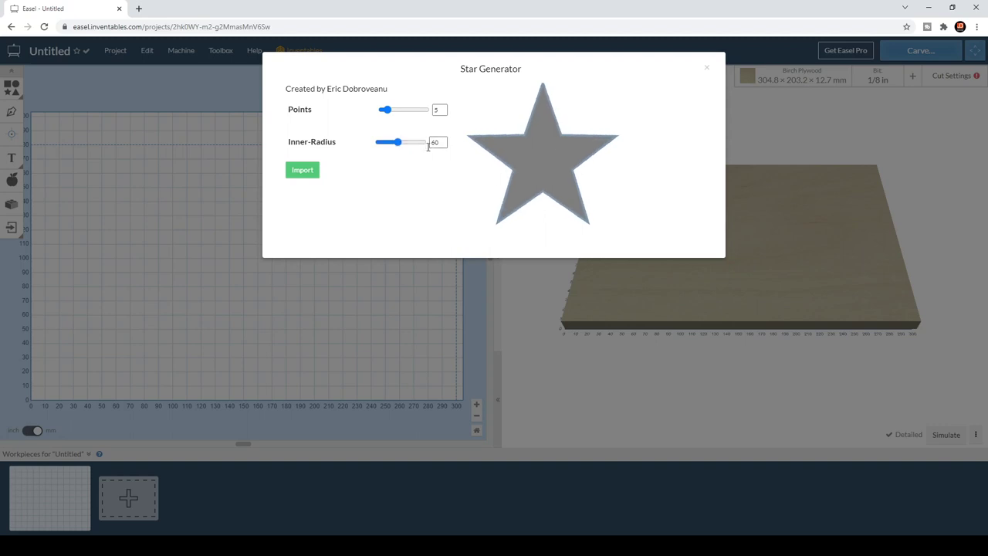
click(300, 178)
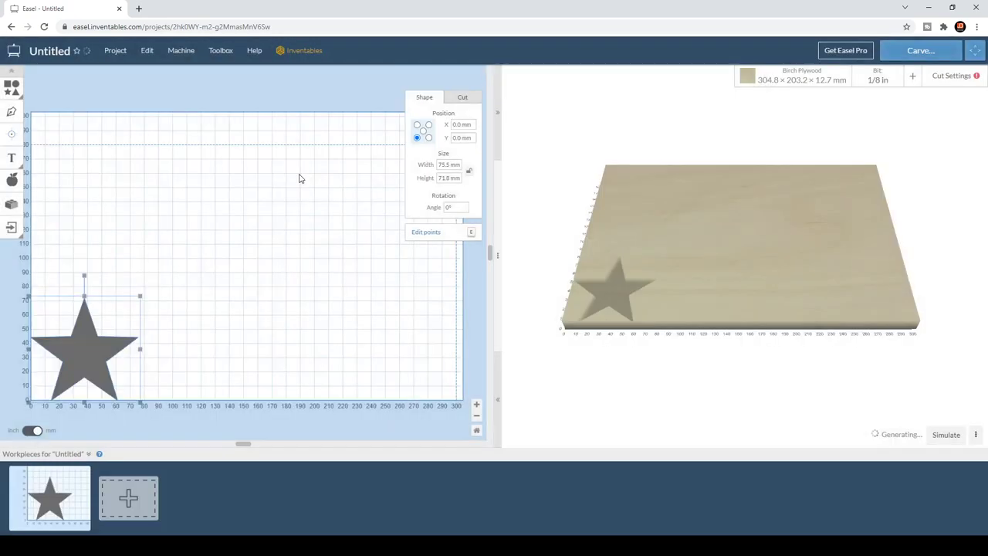
- Enlarge the imported star to about 175.5 × 166.9 mm and place it at about X 30.5 mm, Y 18.5 mm
drag(140, 296, 314, 183)
drag(194, 283, 217, 273)
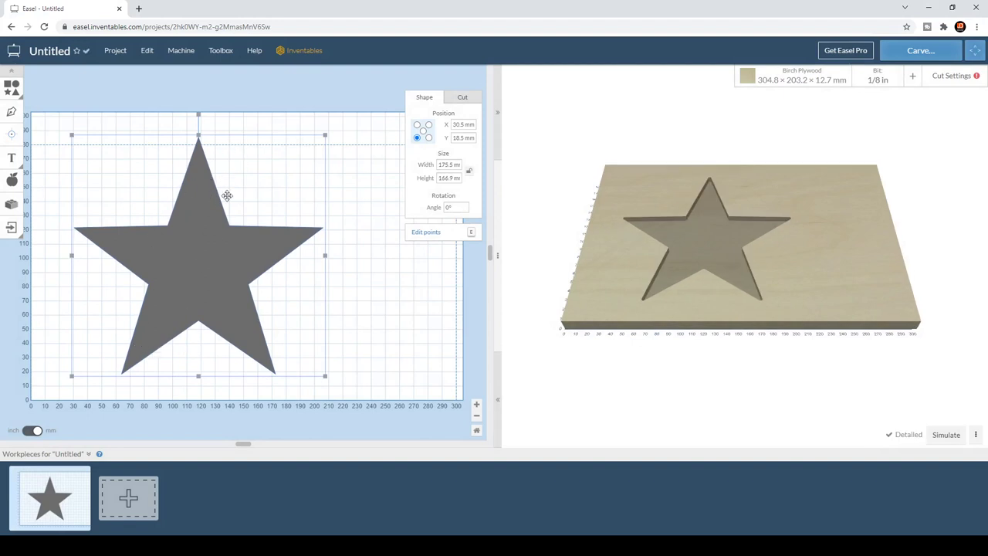
click(13, 206)
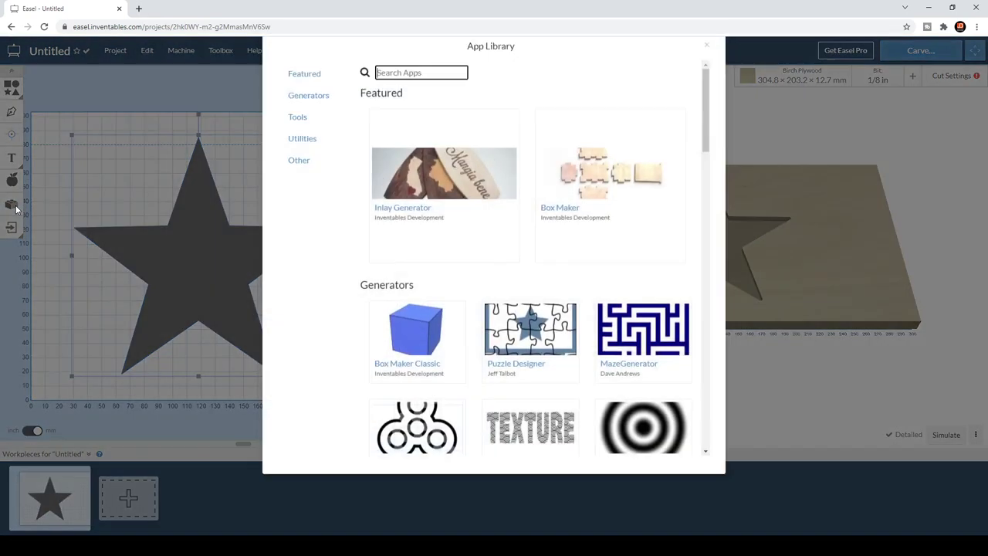
scroll(492, 323, down, 6)
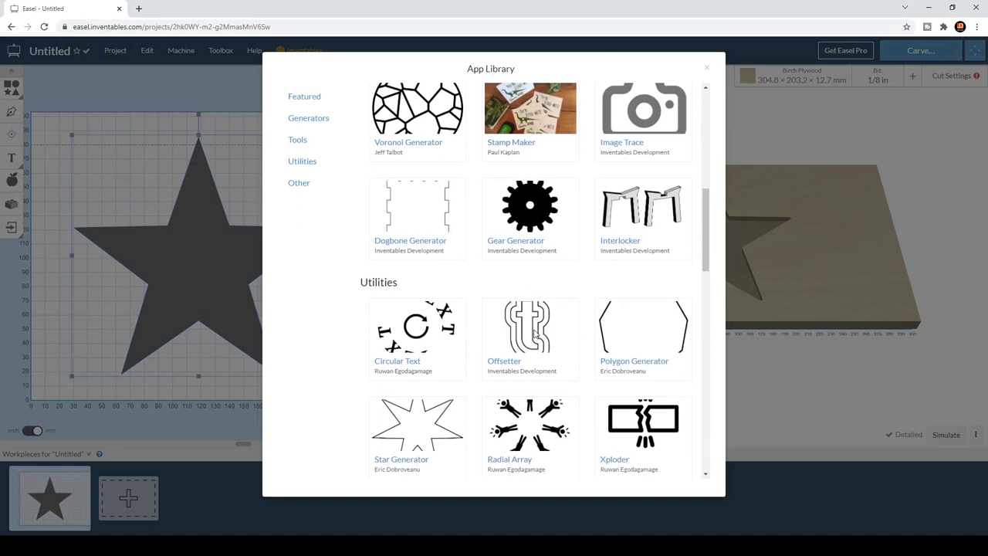
click(533, 339)
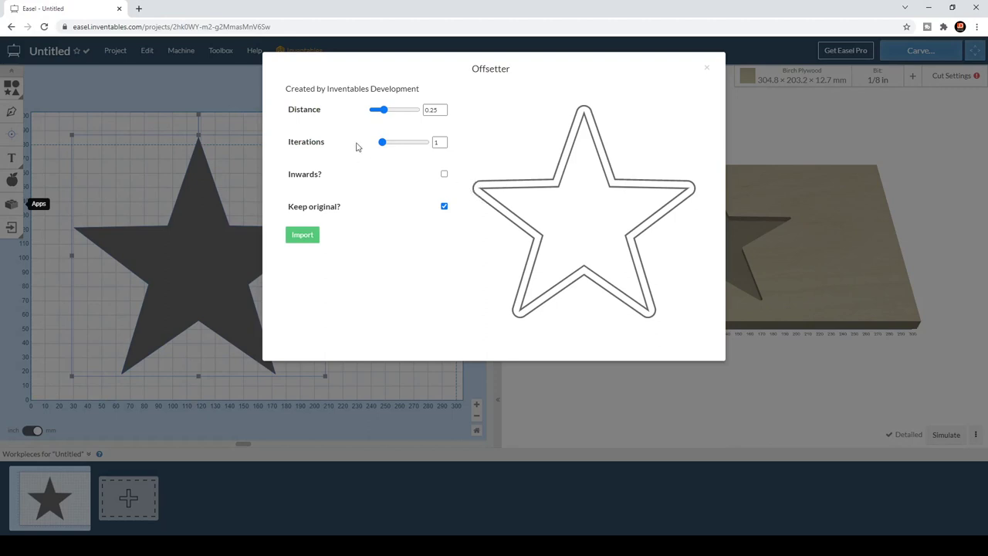
click(444, 175)
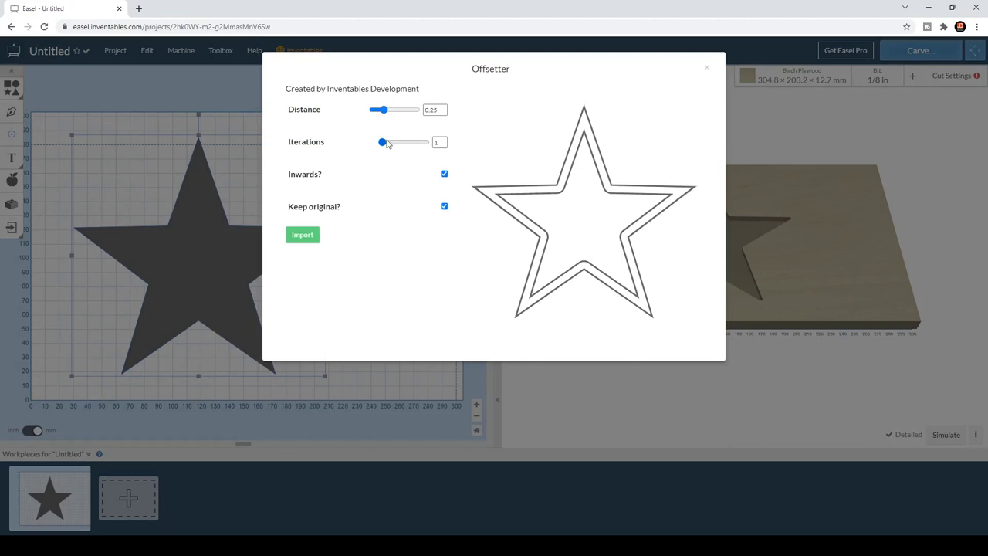
drag(380, 112, 386, 116)
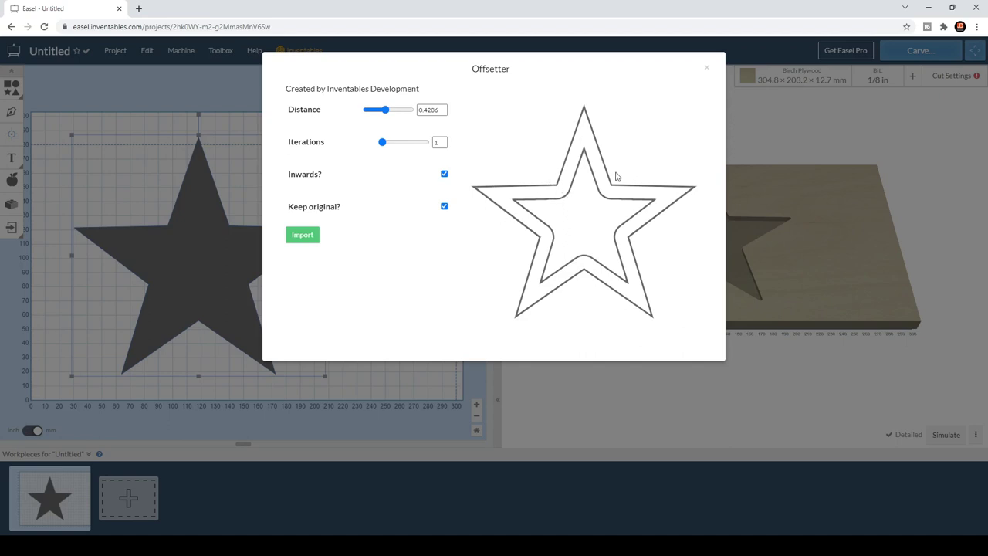
click(706, 68)
click(329, 307)
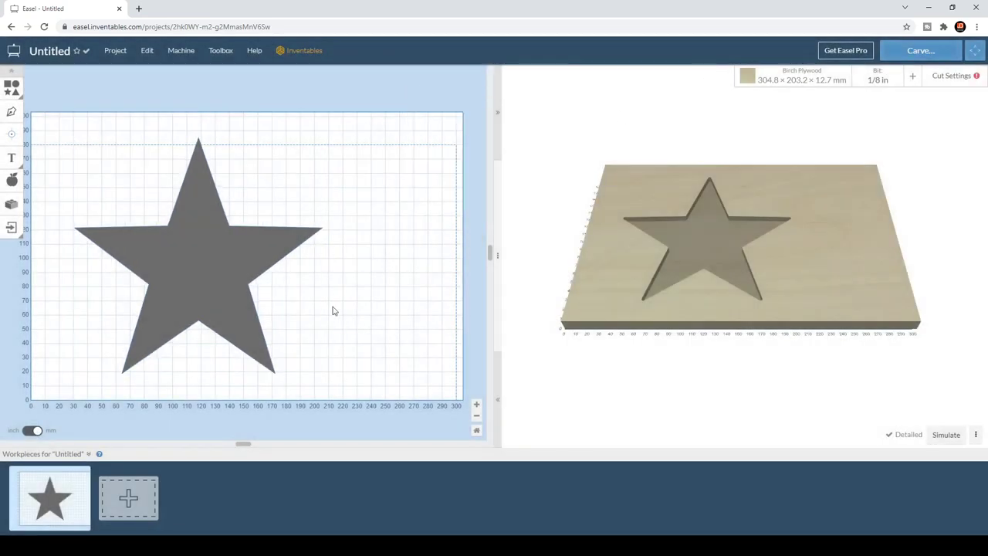
- Set the star to cut outside the shape path at the full 12.7 mm depth, without tabs
click(257, 263)
click(474, 99)
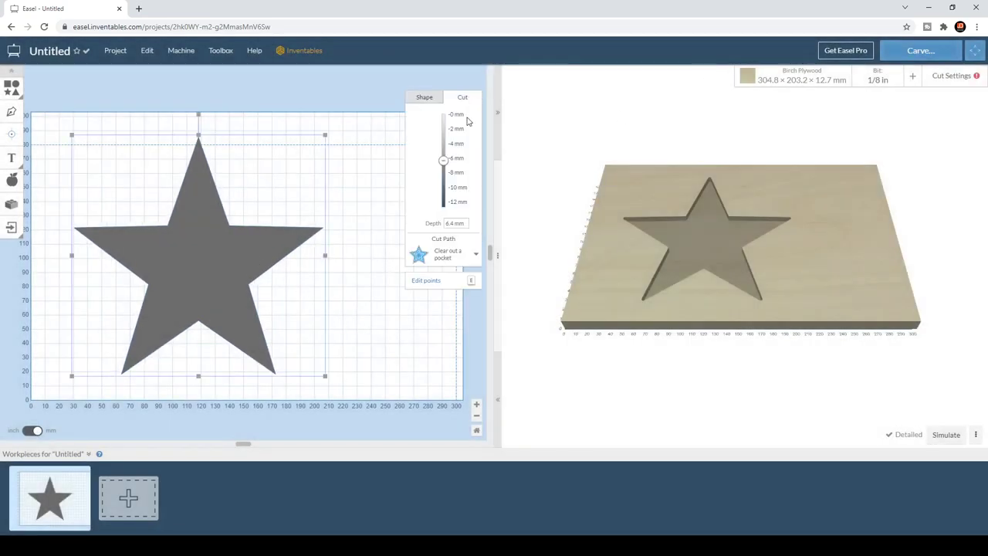
click(458, 259)
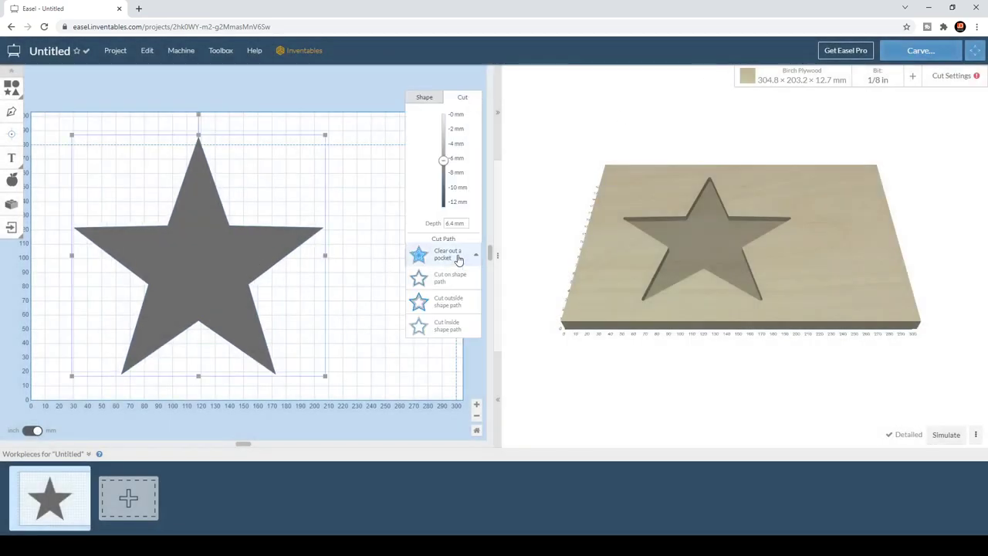
click(456, 303)
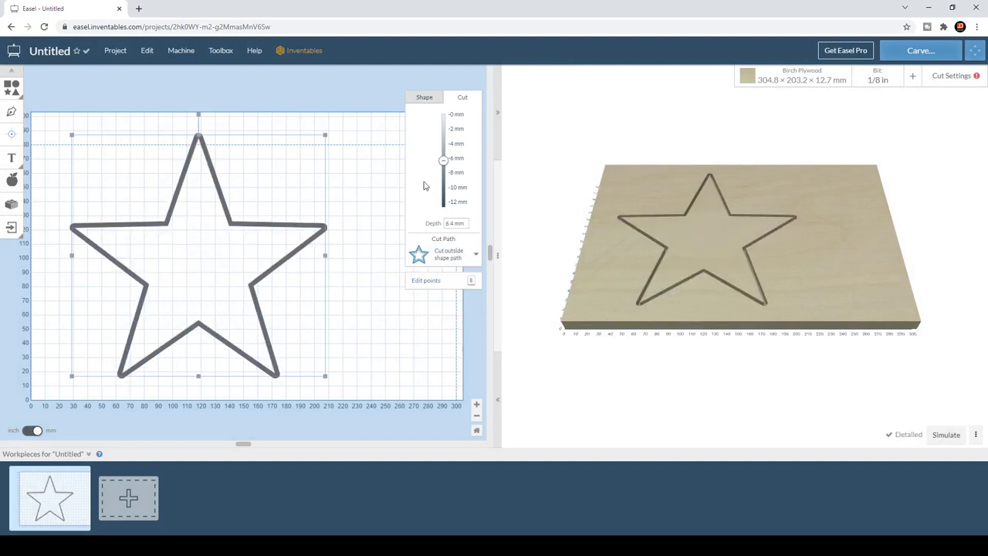
drag(444, 162, 444, 206)
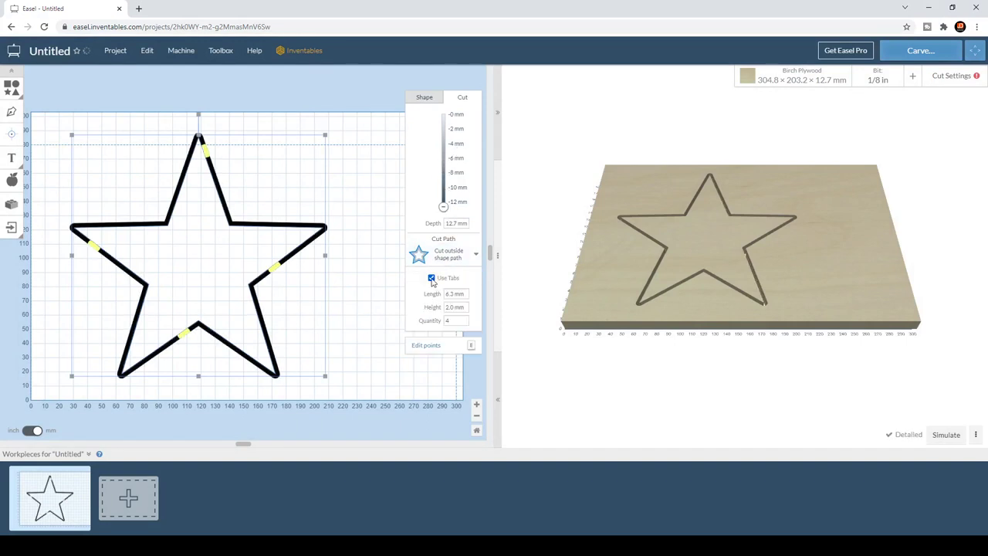
click(432, 279)
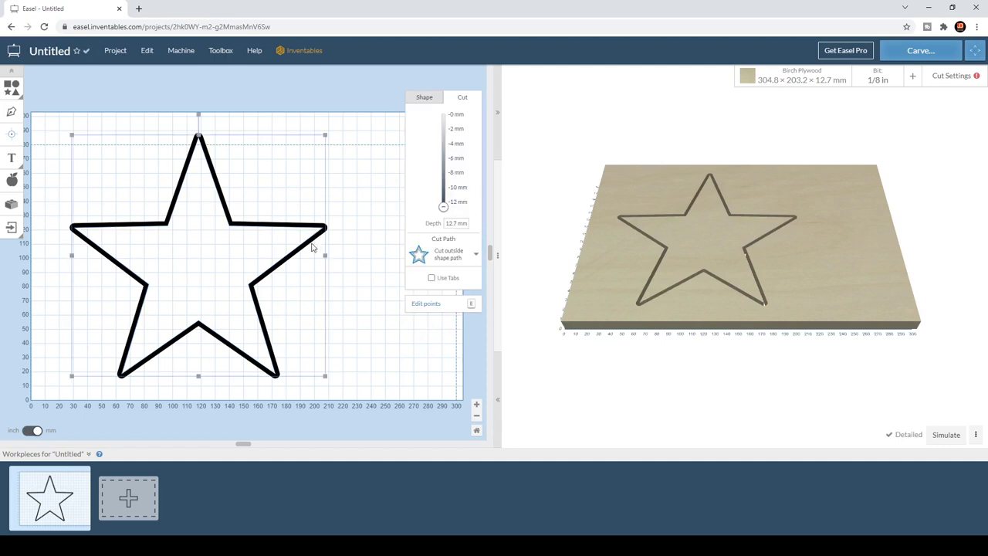
- Duplicate the star and shrink the copy to about 134.8 × 128.2 mm, placed over the original
key(ctrl+d)
drag(363, 258, 128, 263)
drag(344, 377, 277, 332)
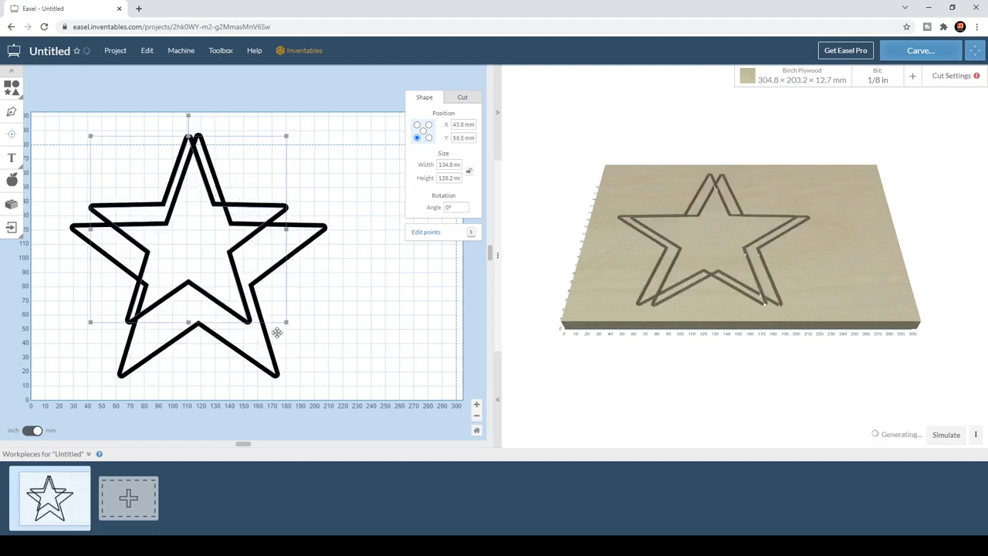
- Centre the two stars on each other both horizontally and vertically
click(333, 319)
drag(332, 318, 187, 250)
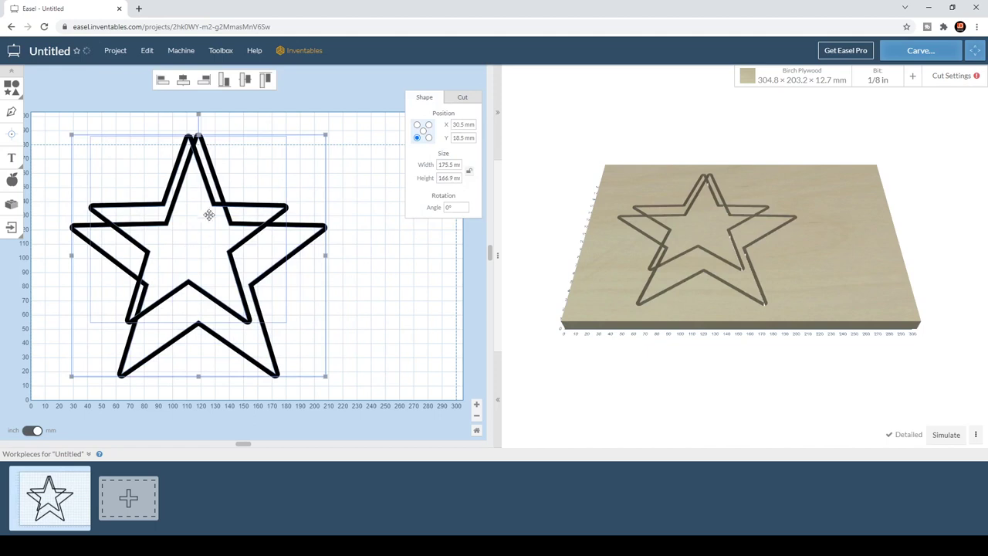
click(183, 81)
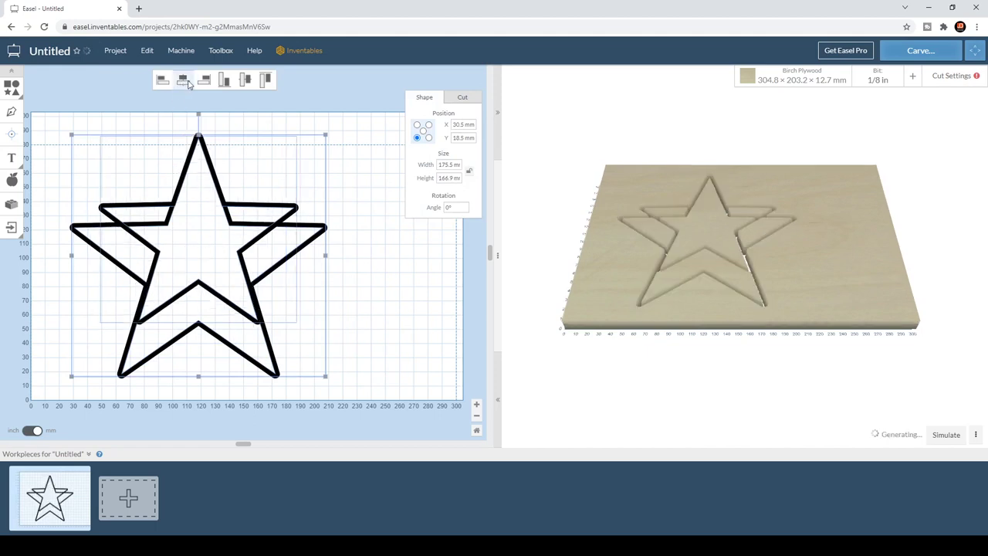
click(245, 81)
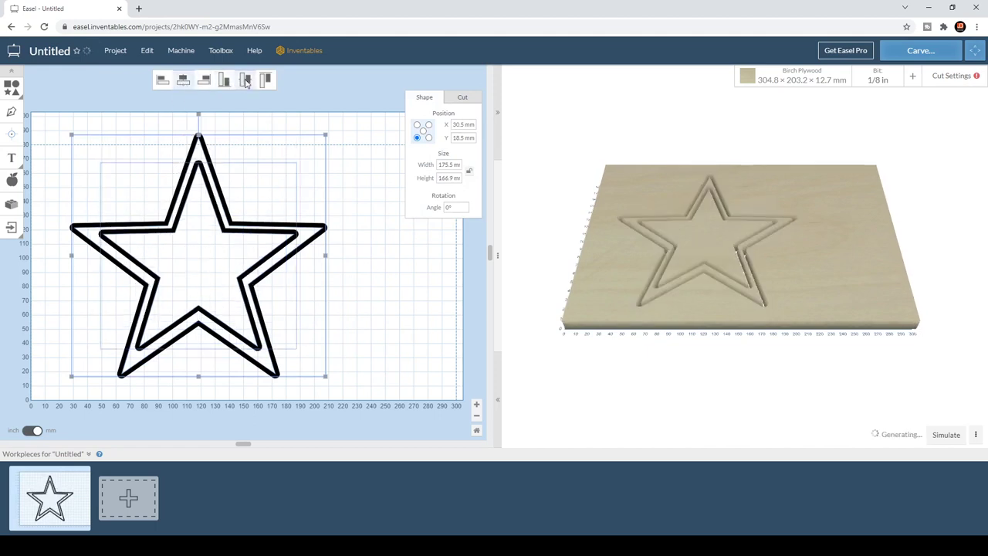
click(381, 337)
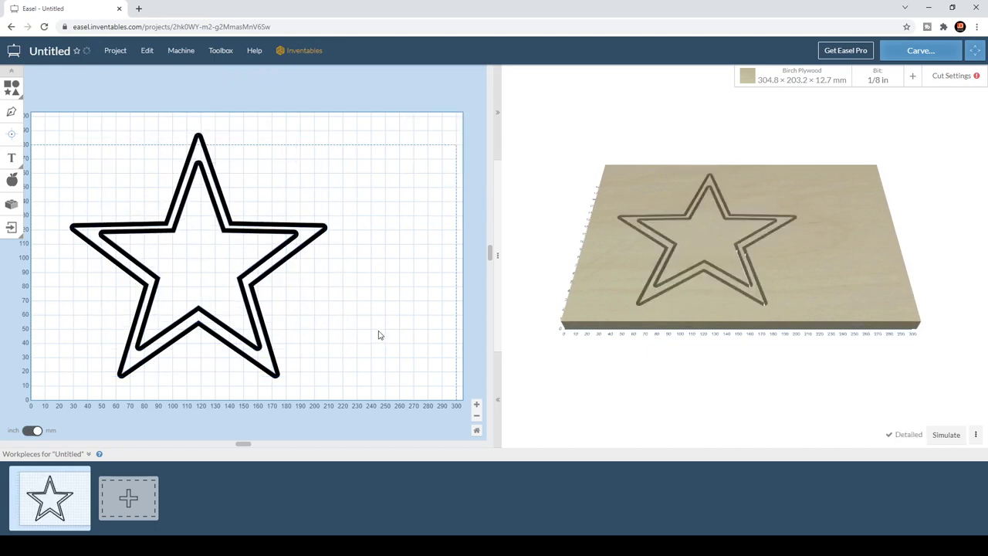
- Set the inner star to cut inside the shape path
click(199, 171)
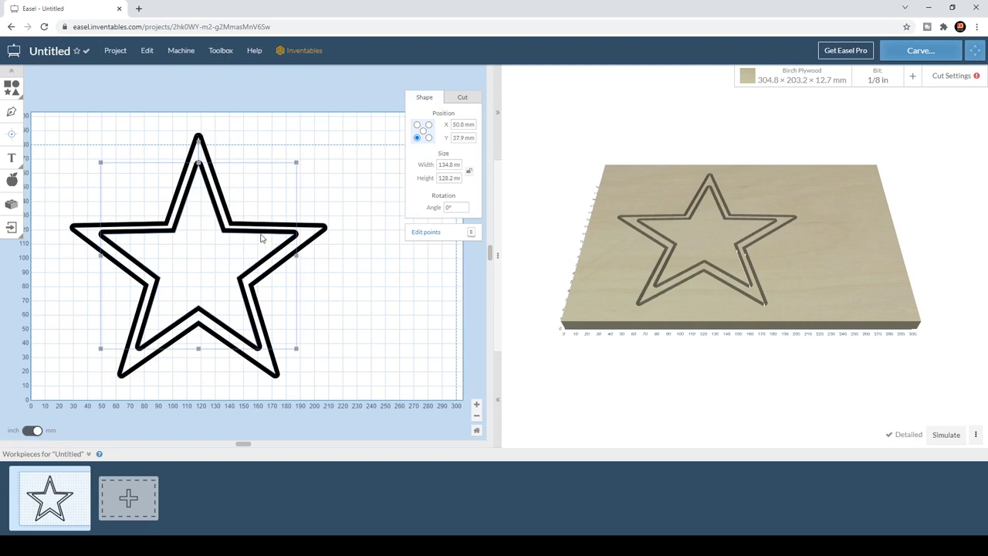
click(462, 98)
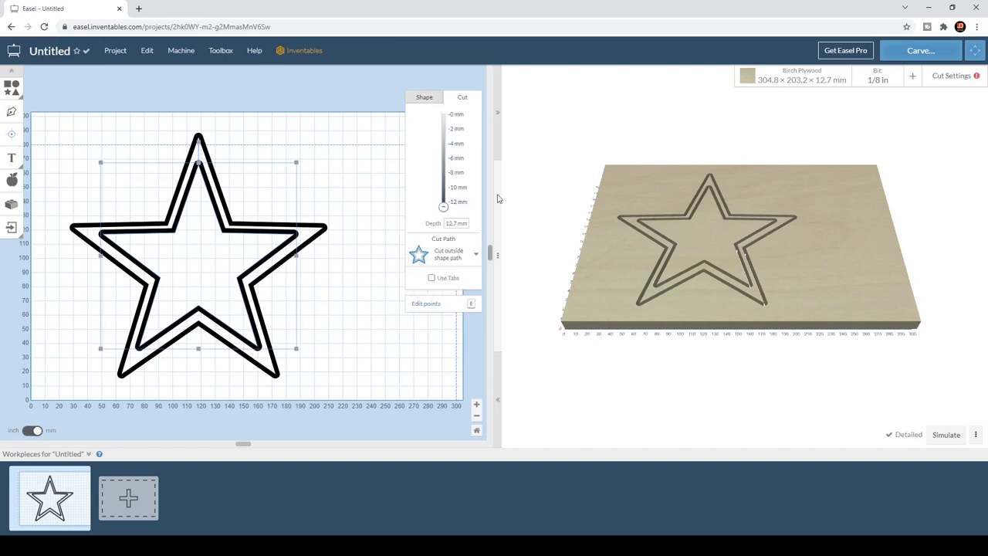
click(461, 264)
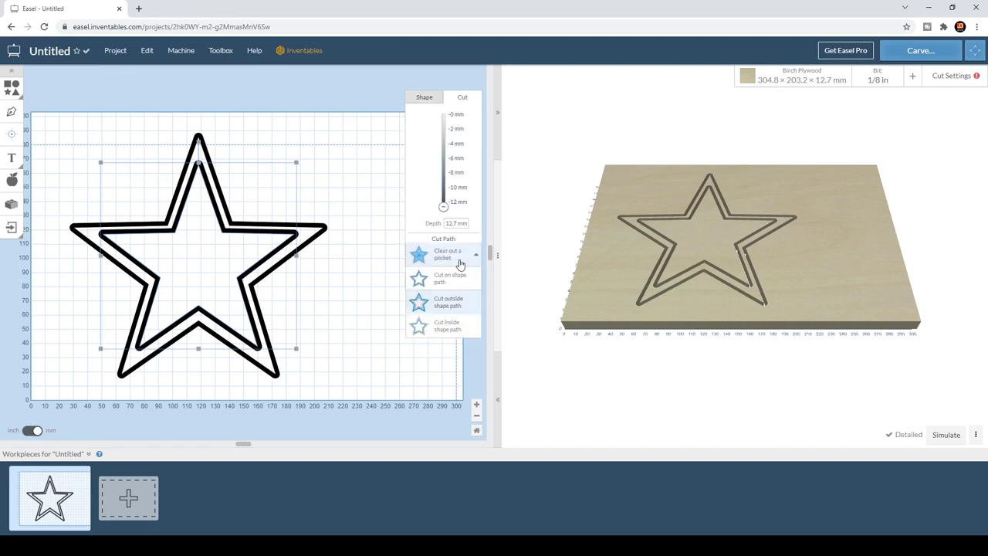
click(448, 327)
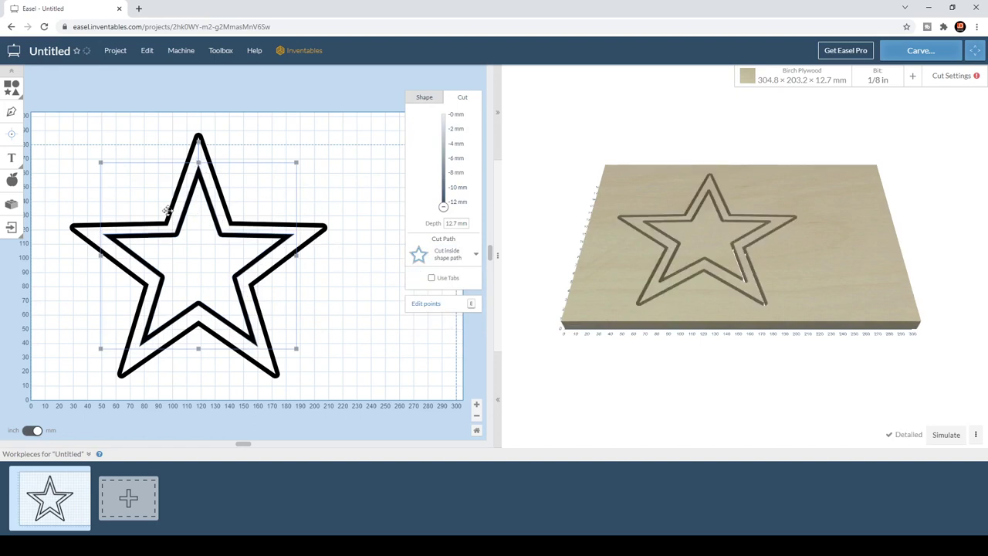
click(345, 339)
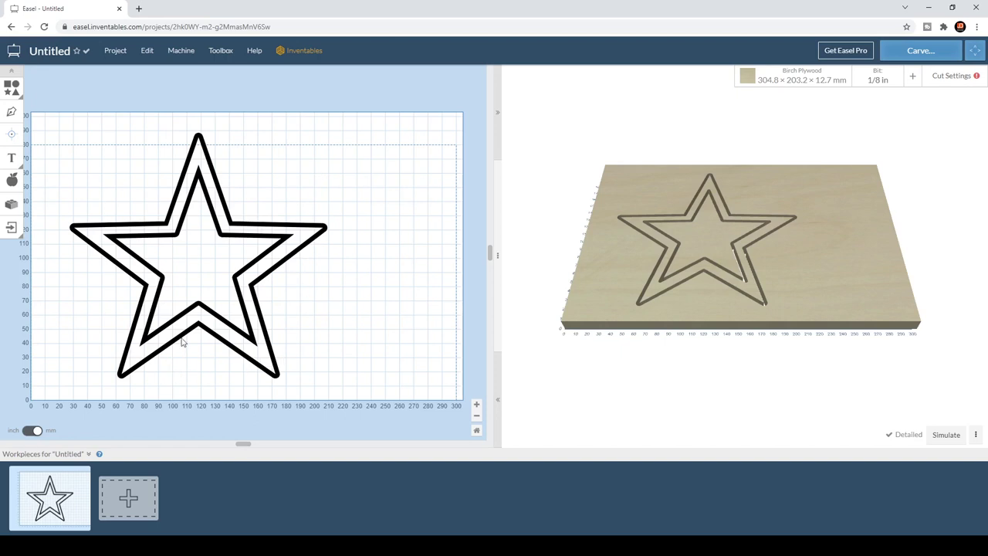
- Nudge the inner star down 2 mm, to Y 35.9 mm
click(211, 310)
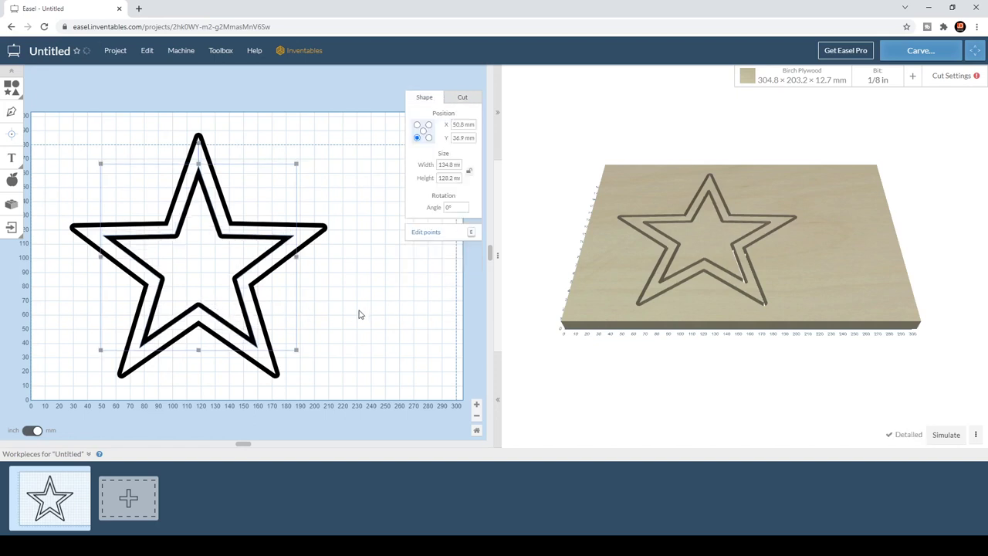
key(Down)
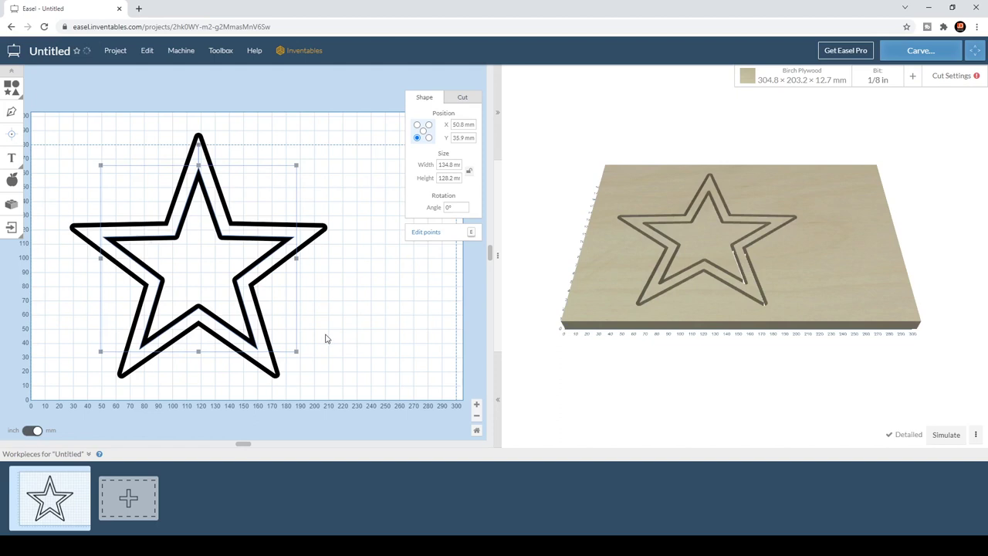
click(336, 343)
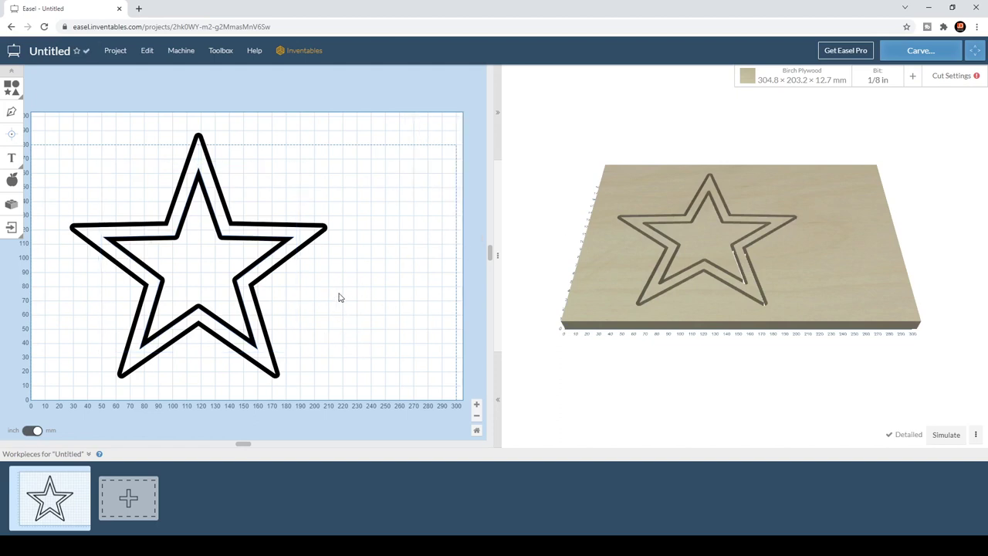
- Shrink the inner star to about 121.7 × 115.7 mm with locked proportions and centre it within the outer star again
click(244, 322)
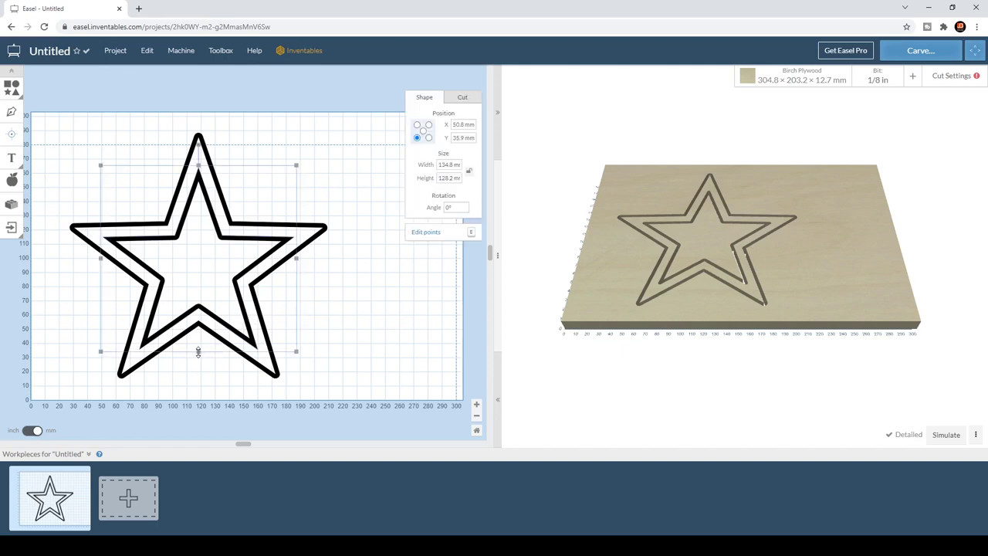
drag(199, 353, 199, 347)
click(468, 170)
drag(199, 347, 198, 334)
drag(338, 182, 194, 277)
click(187, 80)
click(263, 80)
click(379, 260)
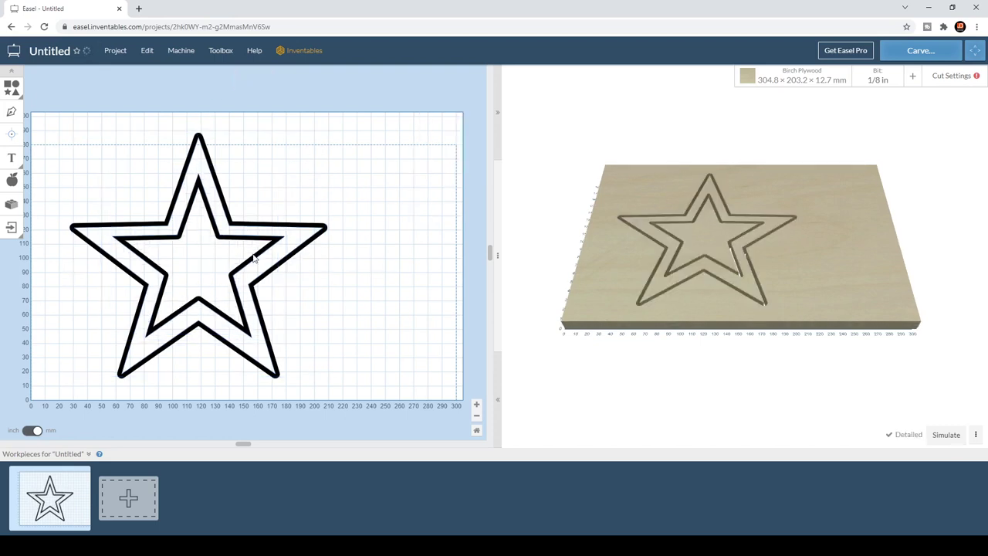
- Nudge the inner star down to Y 42.1 mm to even out the border around it
click(254, 258)
key(Down)
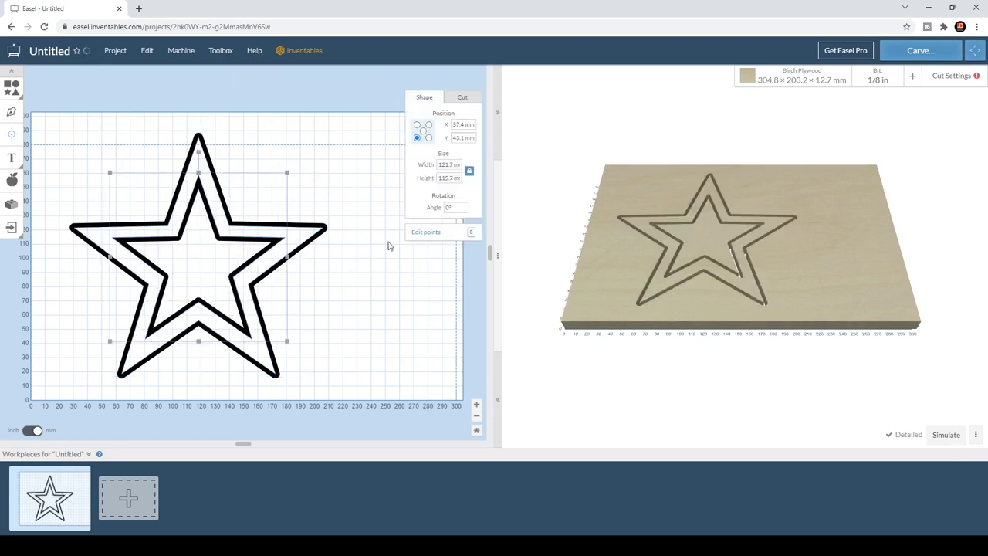
key(Down)
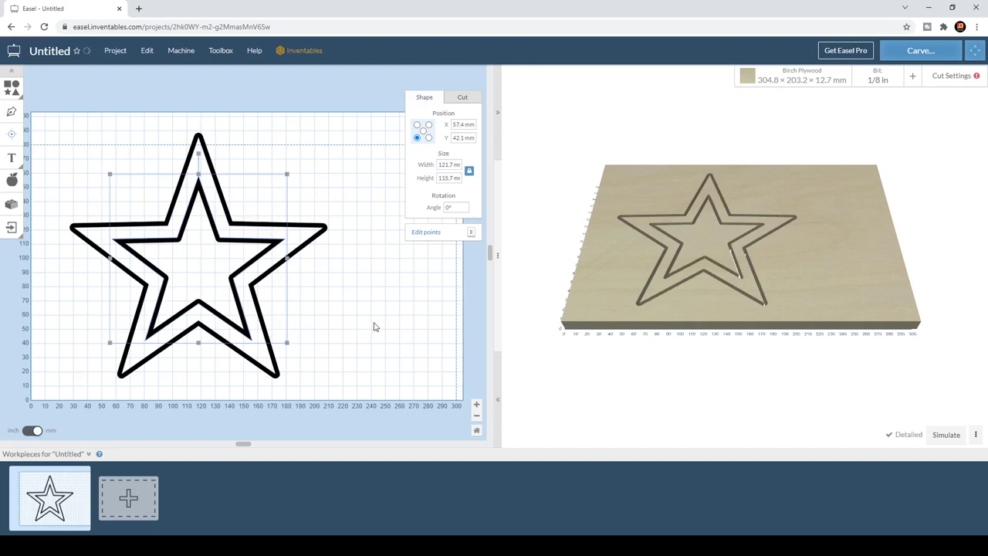
click(371, 327)
- Inspect the star's through cuts from above in the 3D preview and bring up the project's g-code download option
drag(787, 221, 701, 312)
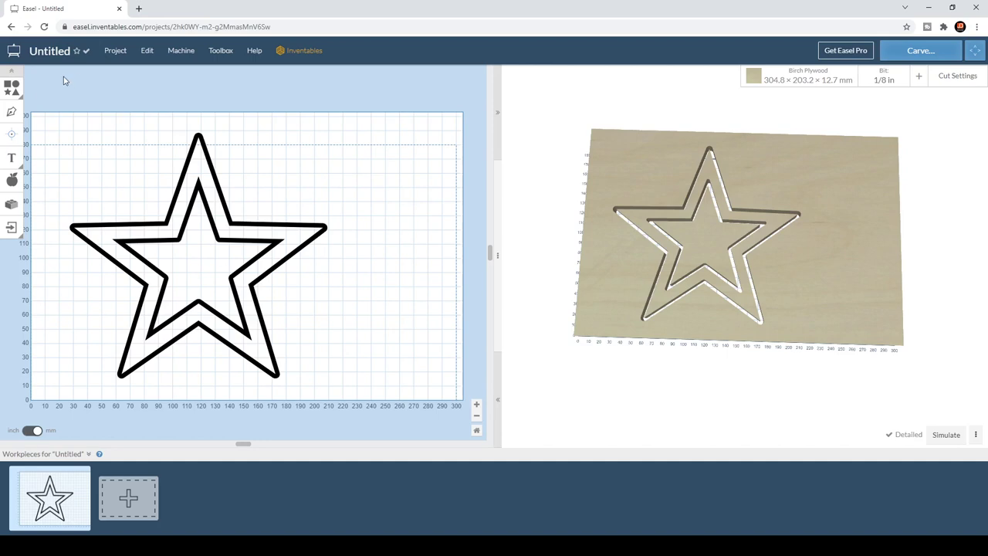
click(116, 50)
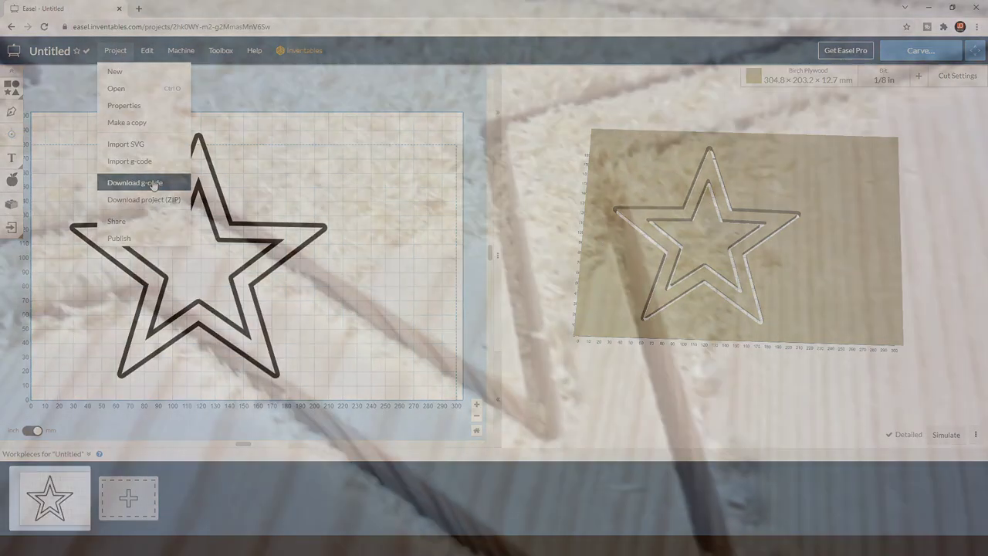